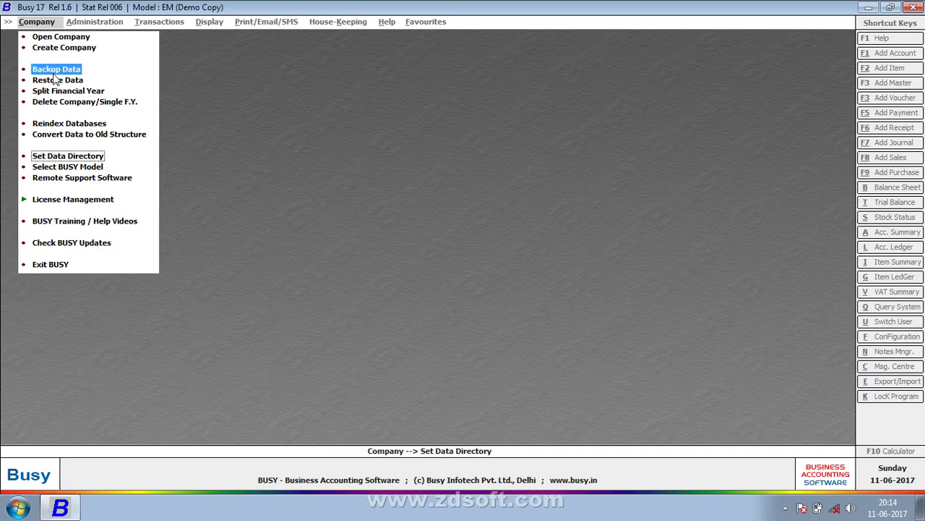
- Start a data backup for the company MOHTA TEXTILE AGENCY and submit its user login
click(50, 70)
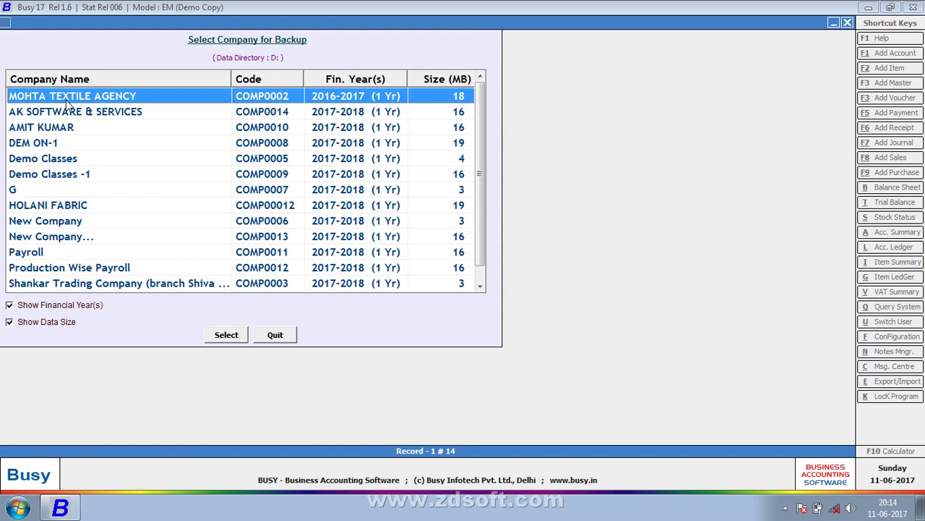
double_click(67, 103)
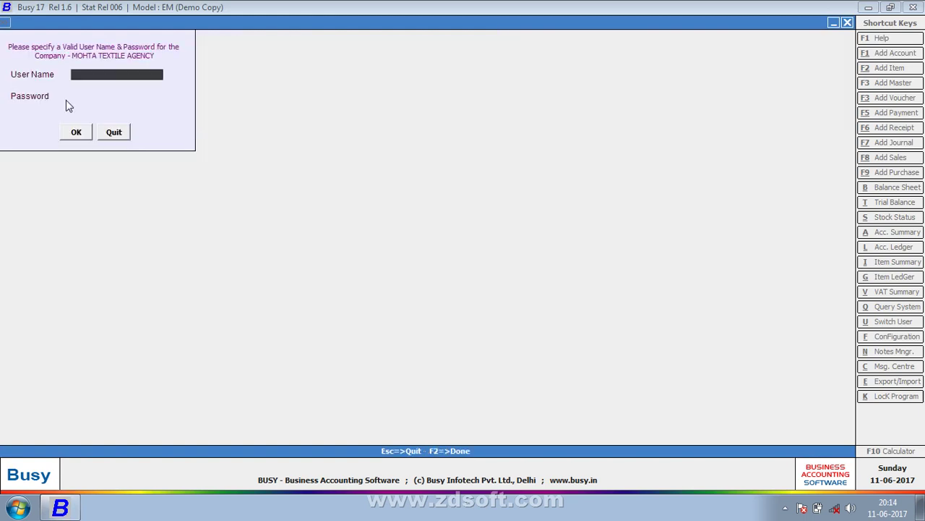
key(Return)
key(Return)
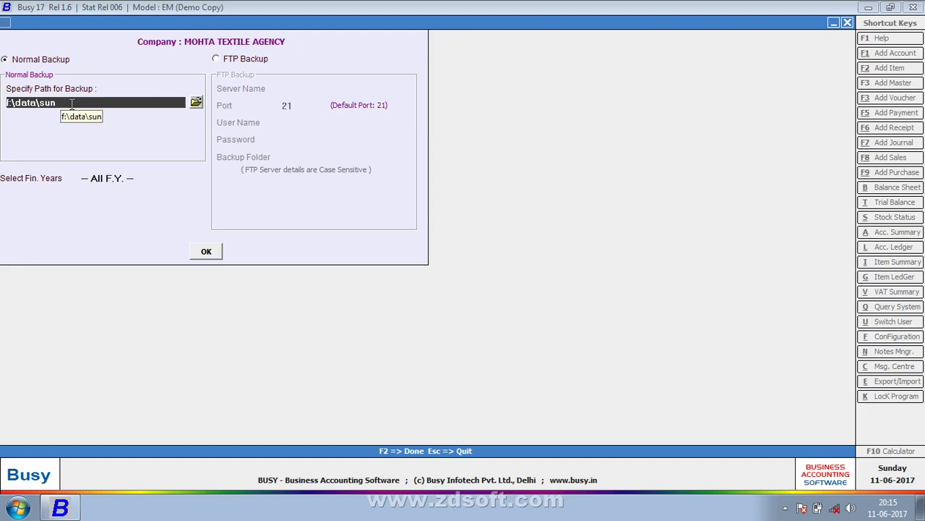
- Set the normal backup path to the Desktop and back up all financial years of MOHTA TEXTILE AGENCY
click(196, 101)
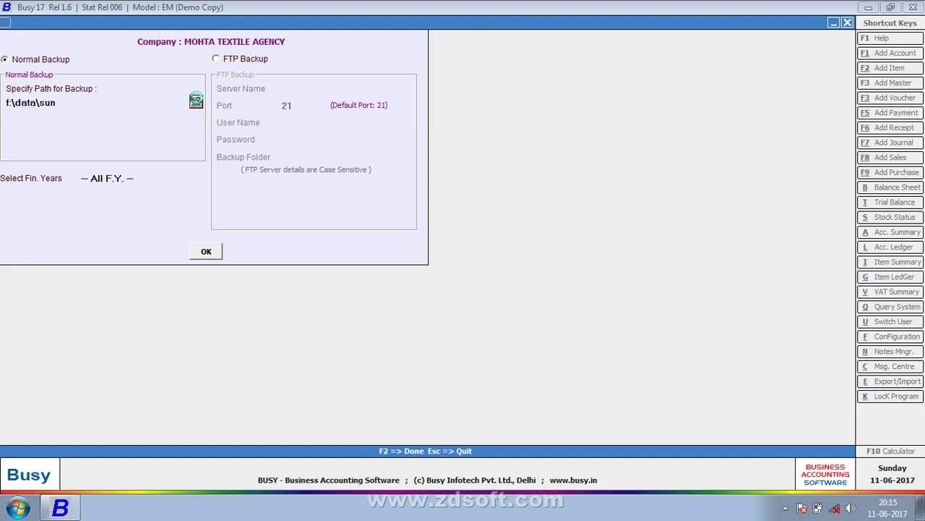
click(402, 189)
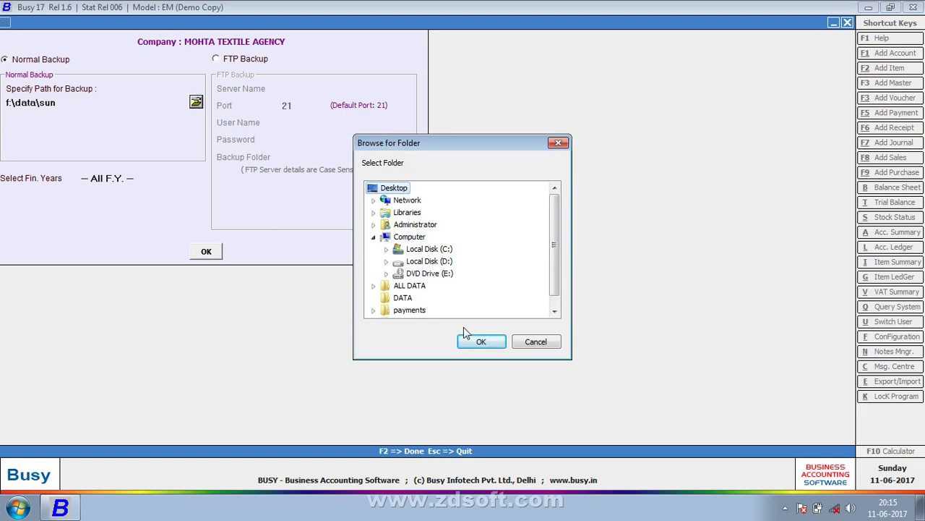
click(474, 346)
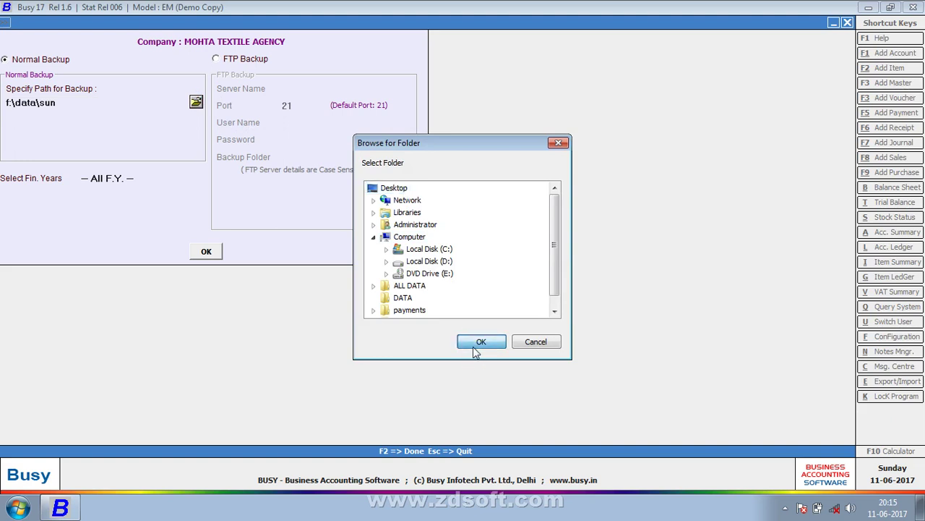
click(207, 252)
click(495, 282)
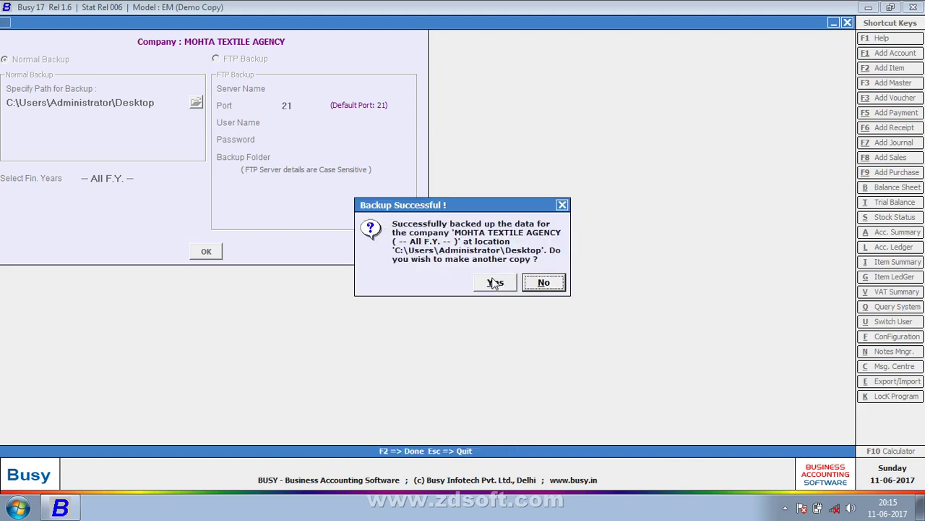
- Choose to make another backup copy and check the DATA.BKP and DISK1.DB backup files on the Windows desktop
click(495, 282)
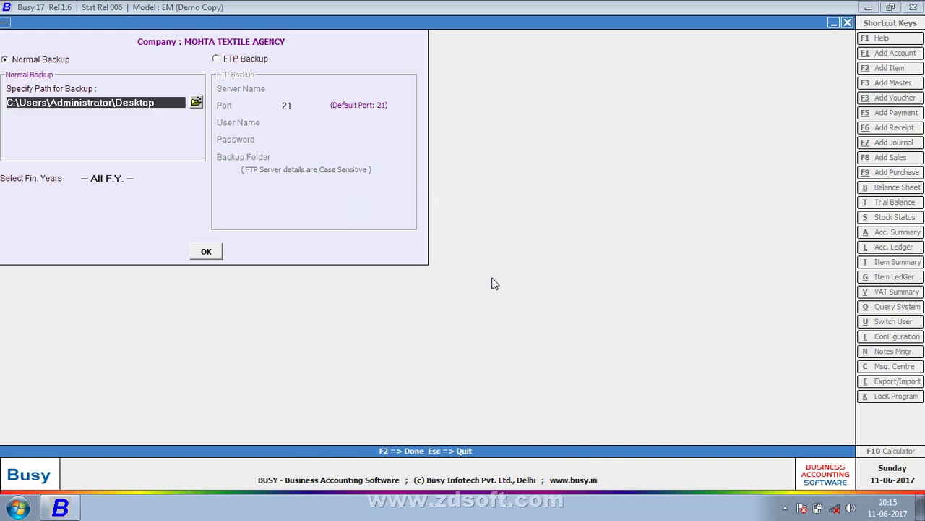
right_click(437, 493)
click(492, 452)
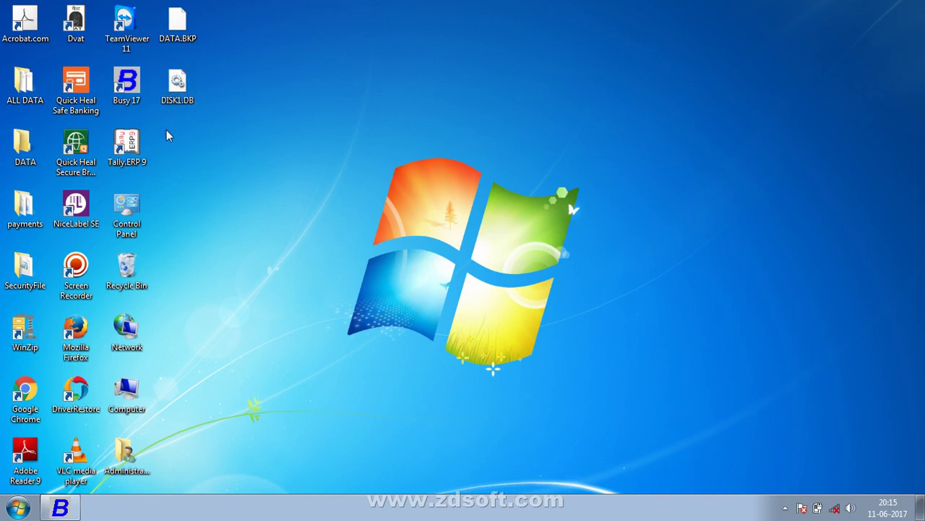
click(194, 41)
click(198, 104)
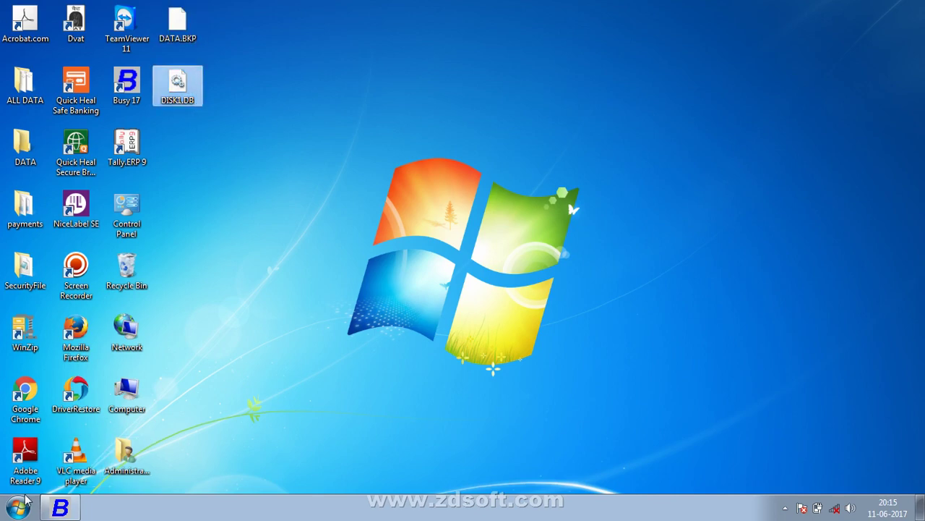
- Switch back to Busy 17, run the backup to the Desktop again and leave the backup screen
click(60, 508)
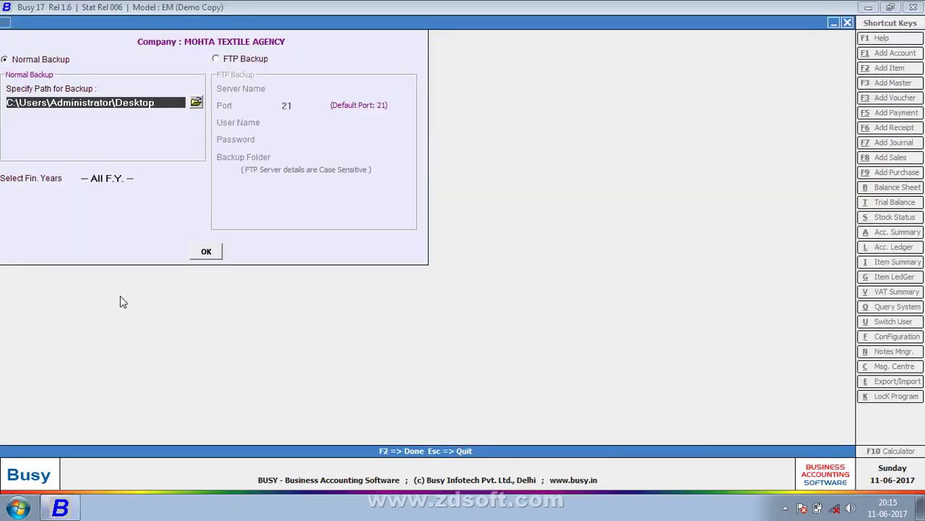
click(200, 257)
key(Return)
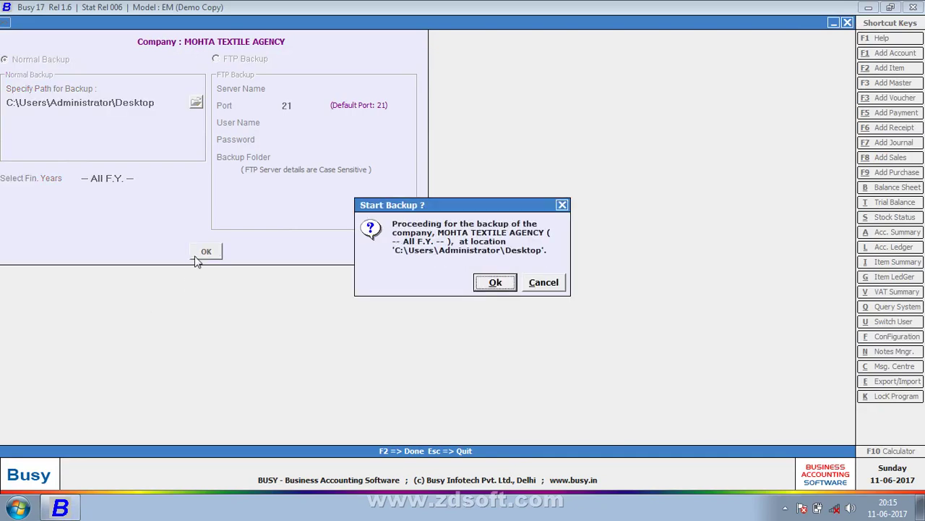
key(Return)
key(Escape)
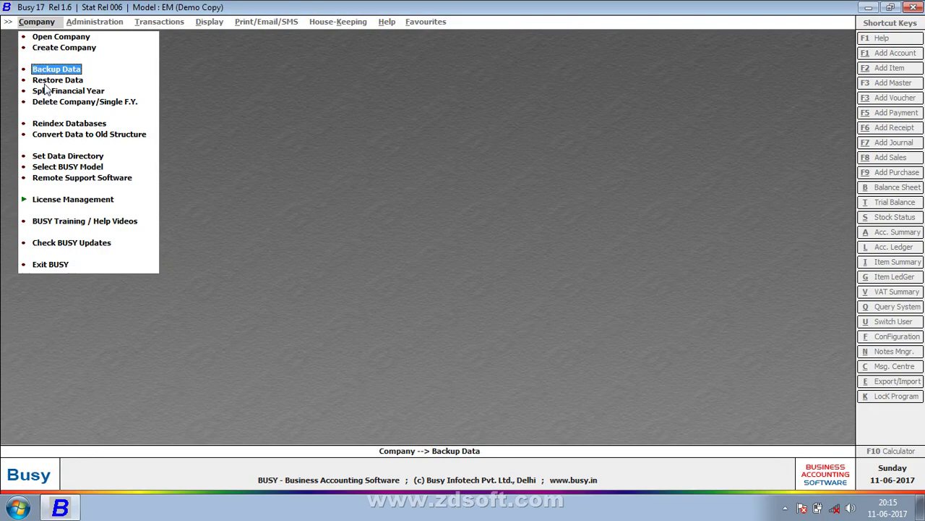
- Delete the complete company MOHTA TEXTILE AGENCY using its superuser login, and check the list of remaining companies
click(62, 102)
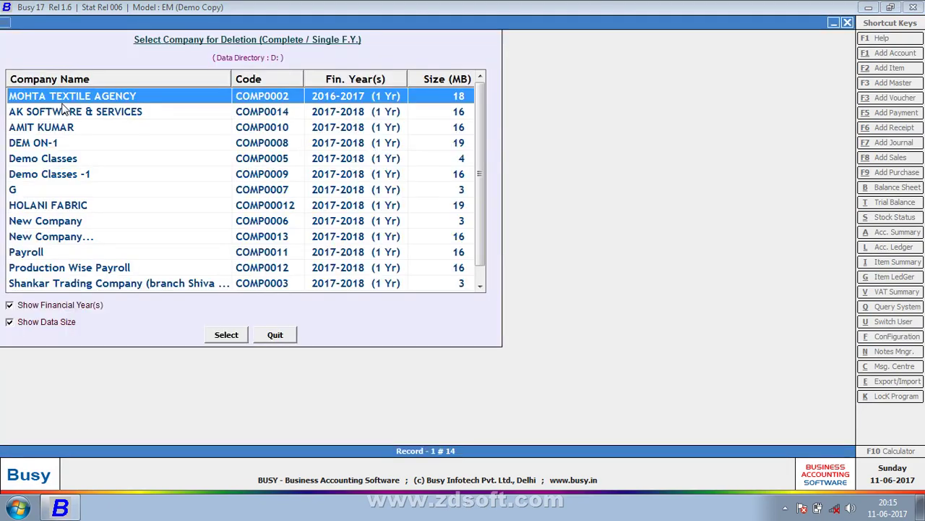
key(Return)
text(a)
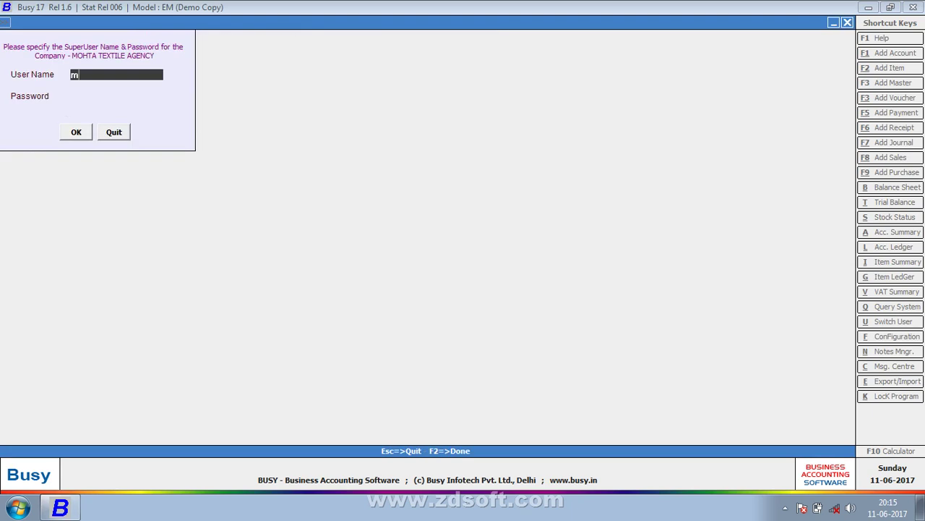
key(Return)
key(Return)
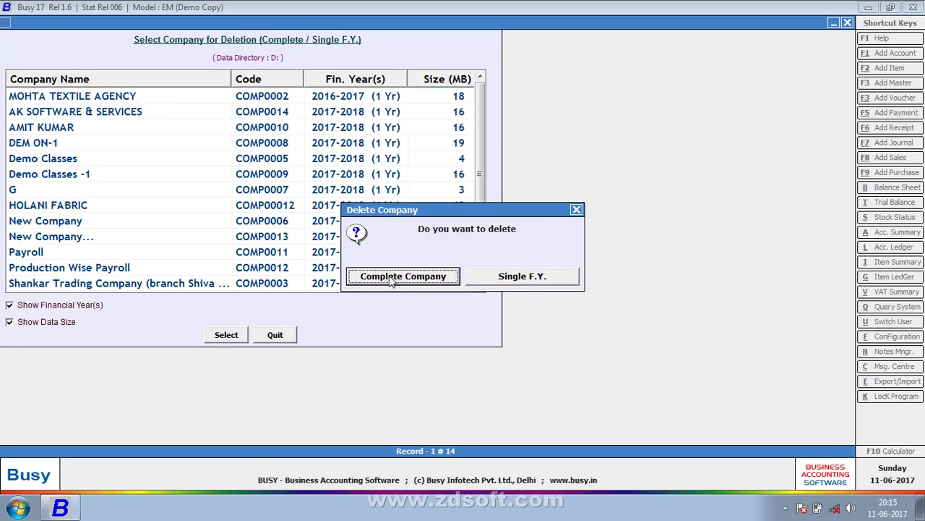
click(390, 277)
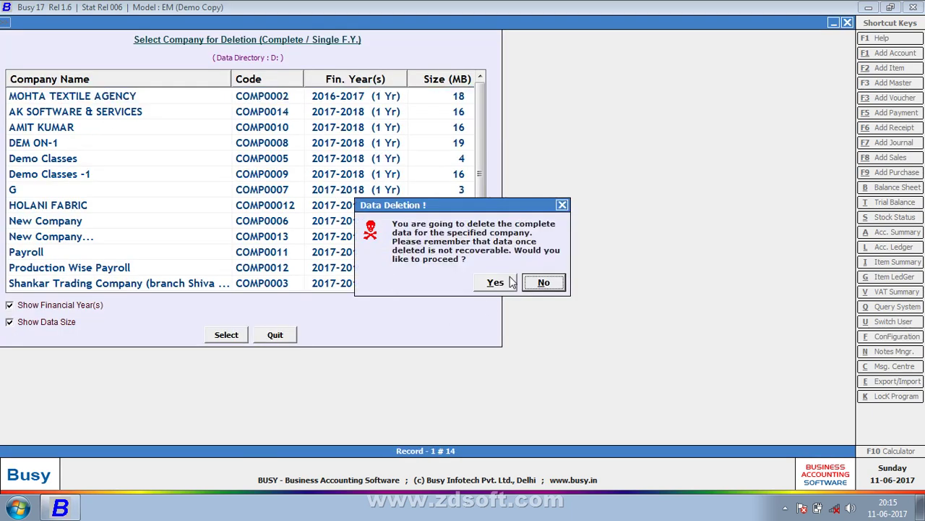
click(512, 282)
click(539, 281)
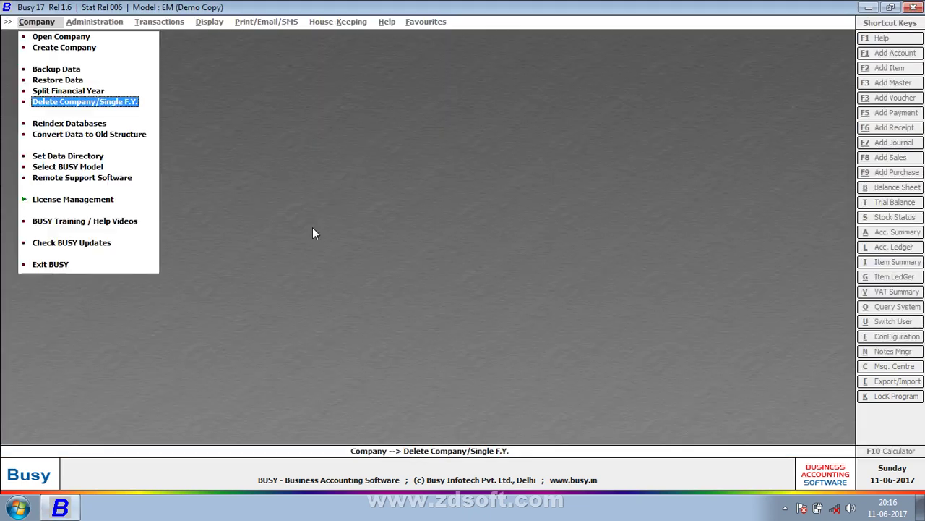
click(75, 36)
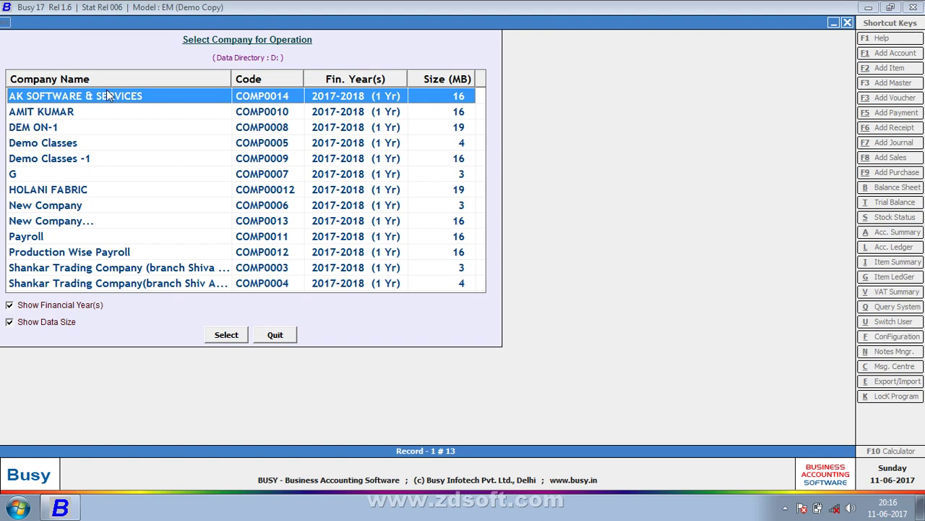
key(Escape)
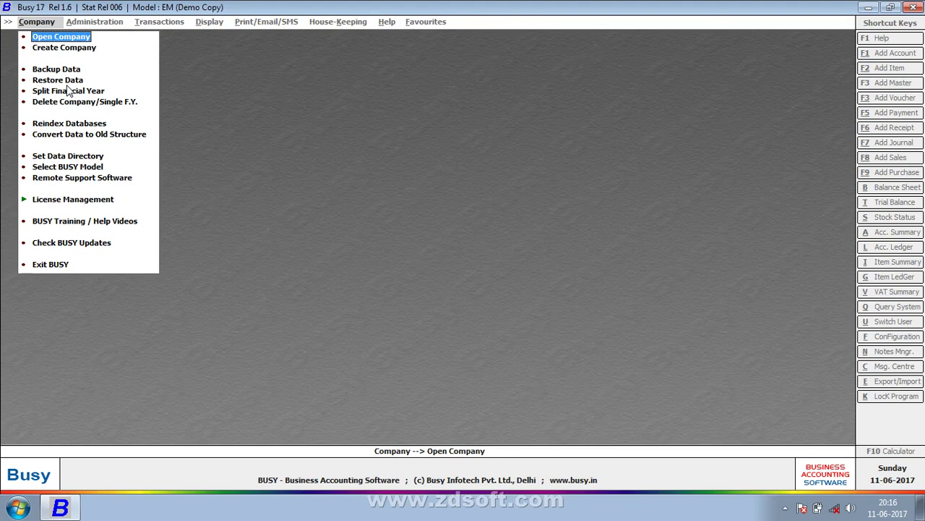
- Try to start data restoration, and restart Busy 17 in demo mode
click(65, 81)
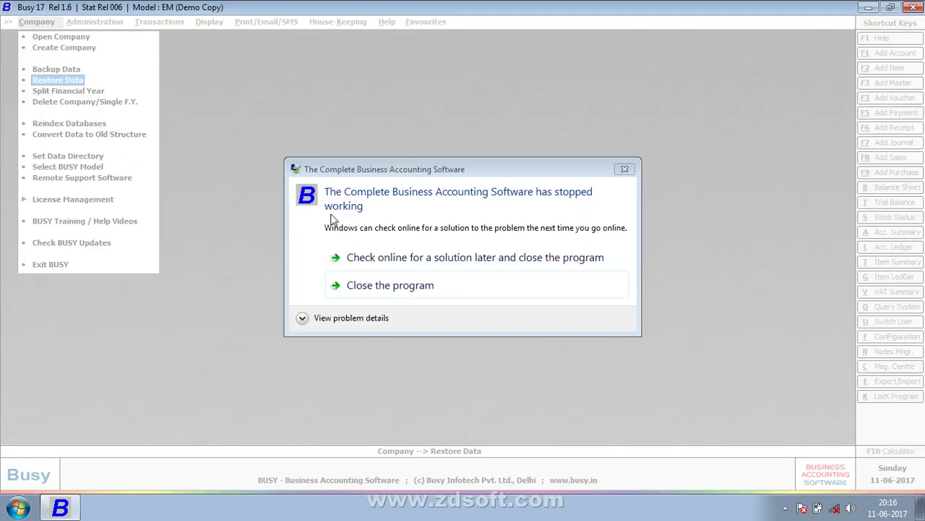
click(404, 284)
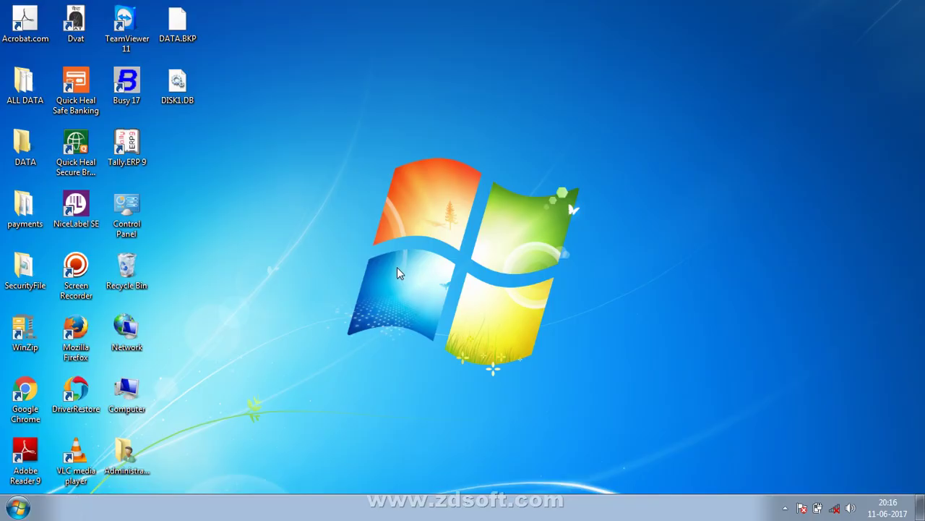
double_click(119, 90)
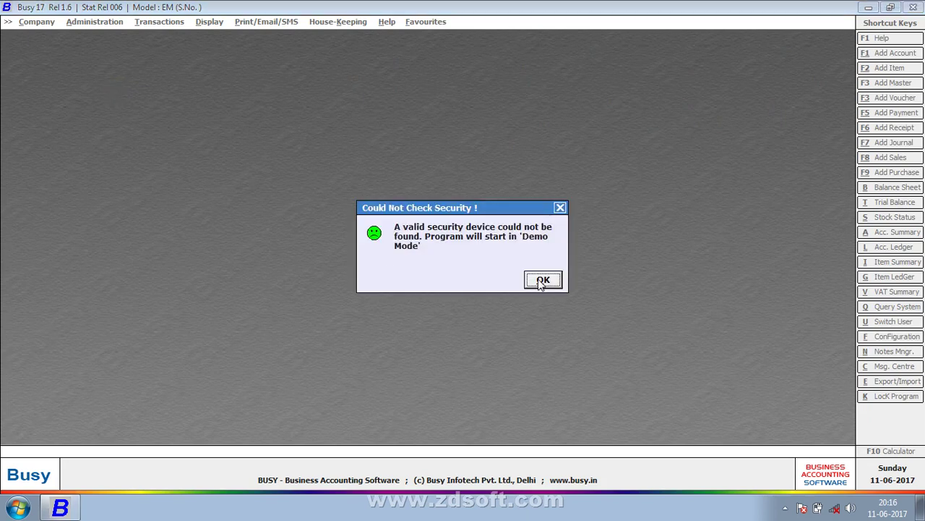
click(542, 280)
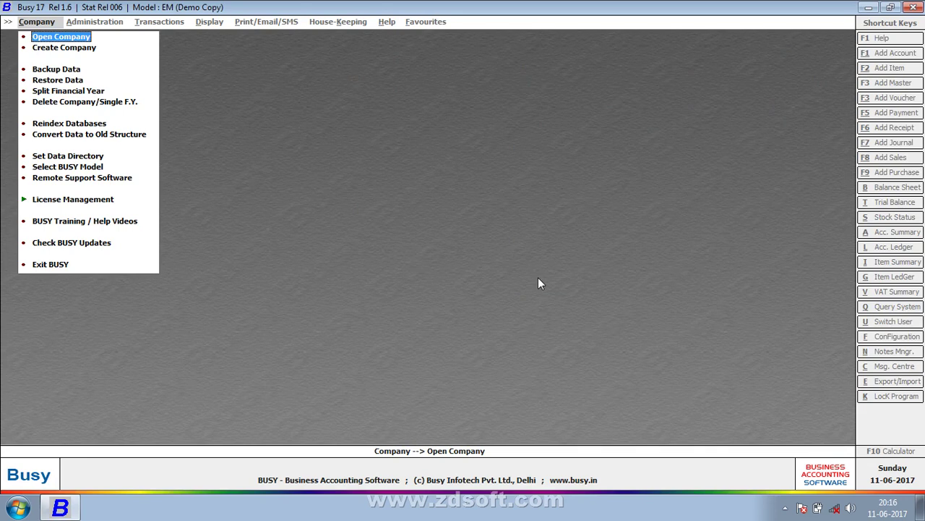
- Open data restoration and set the path for normal backup restoration to the Desktop
key(Down)
key(Down)
key(Down)
key(Return)
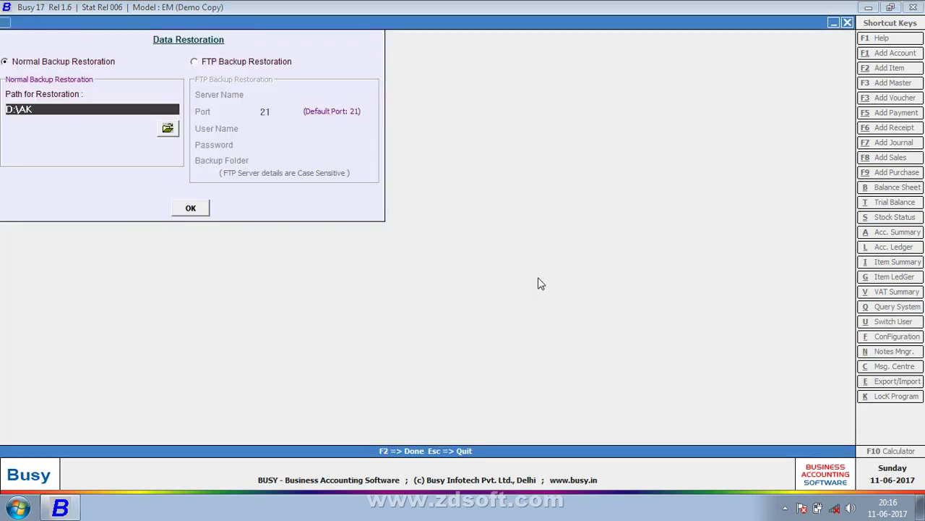
click(168, 129)
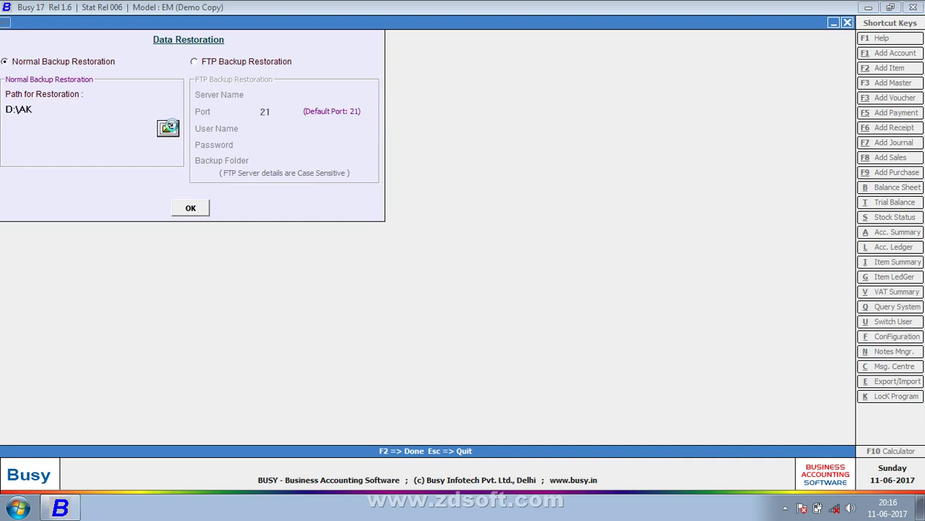
click(404, 191)
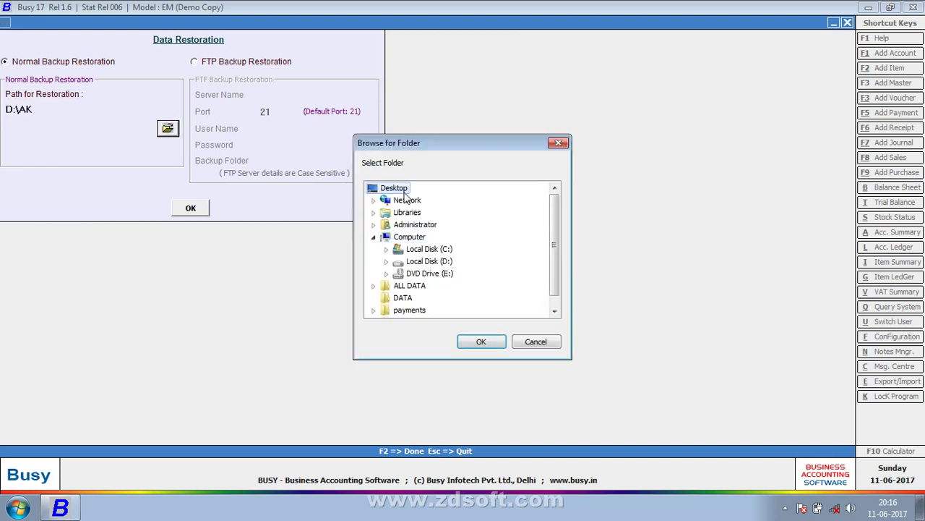
click(476, 341)
- Restore all financial years of MOHTA TEXTILE AGENCY from the Desktop backup and leave the restoration screen
click(191, 208)
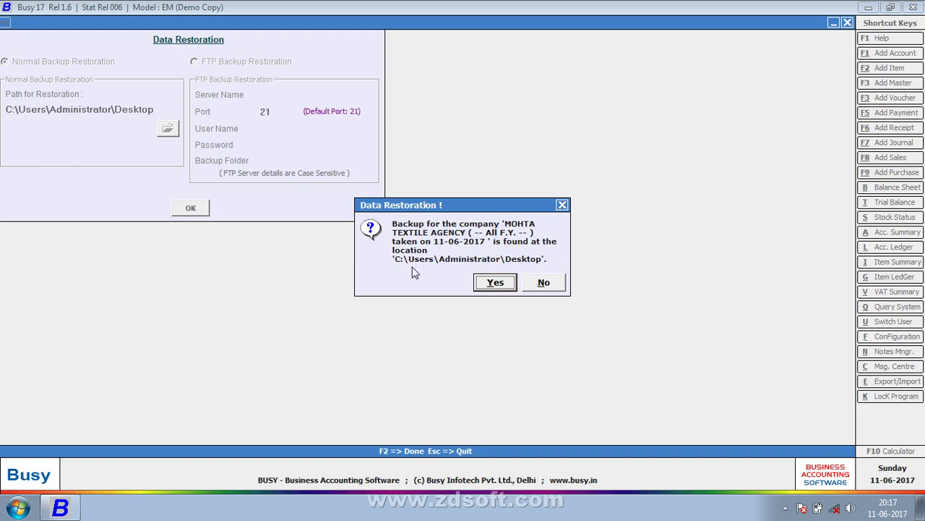
click(500, 286)
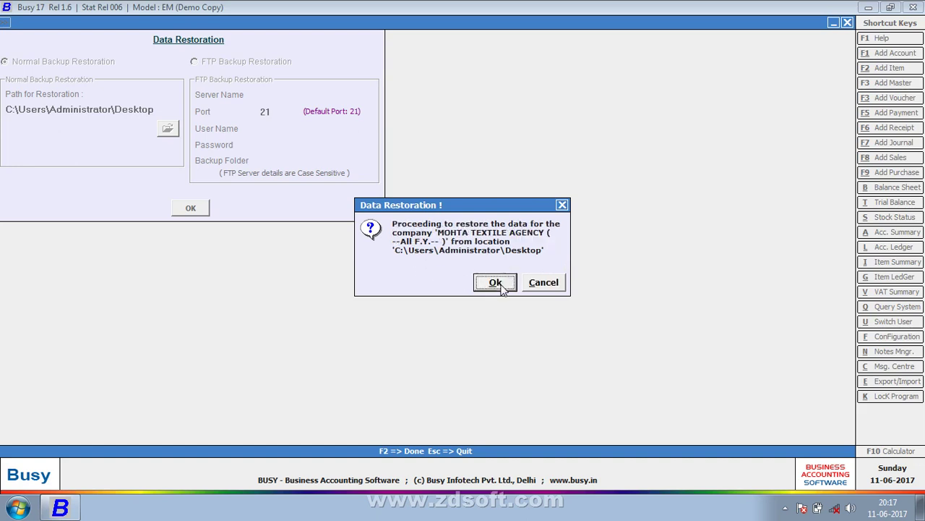
click(502, 285)
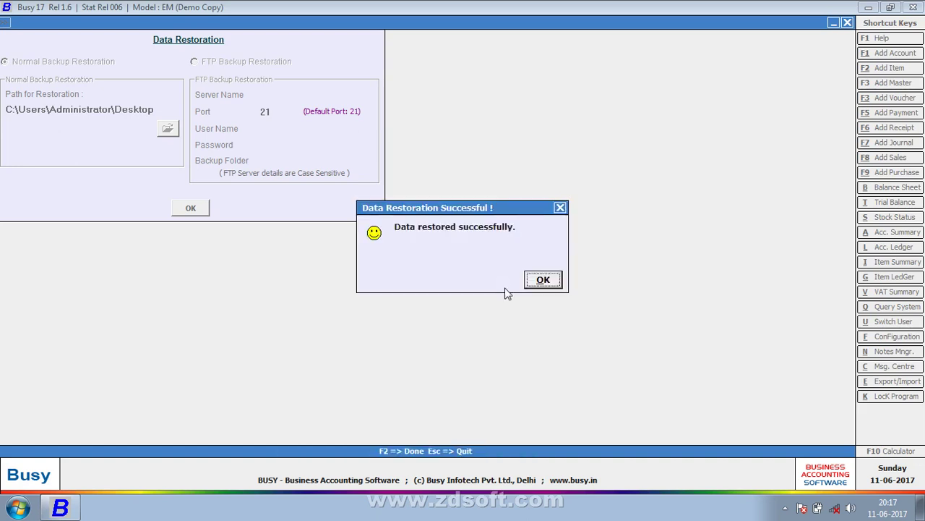
click(550, 281)
key(Escape)
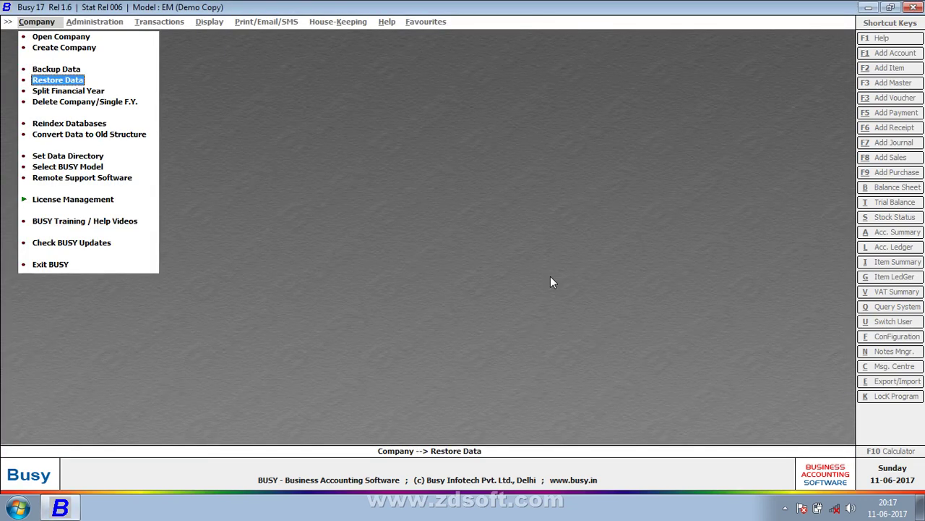
- Check the company list for the restored MOHTA TEXTILE AGENCY and try to open it
key(Up)
key(Up)
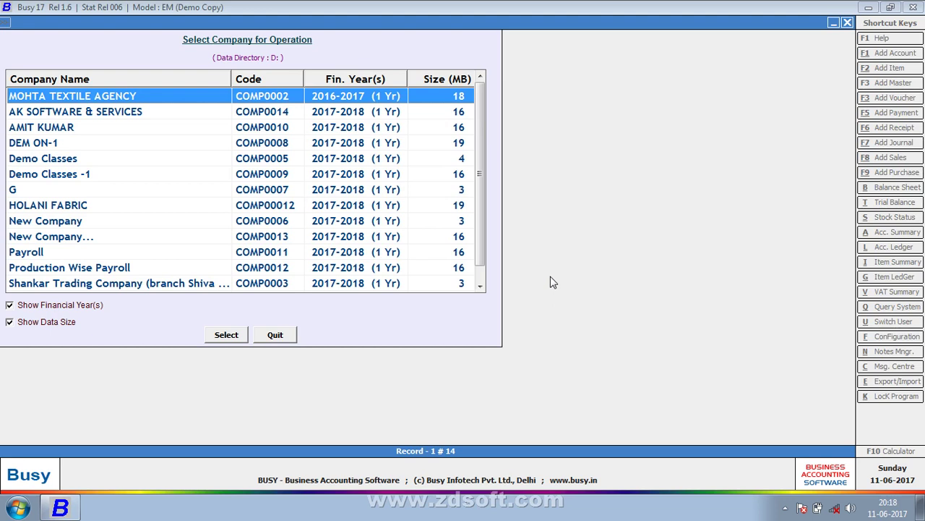
key(Escape)
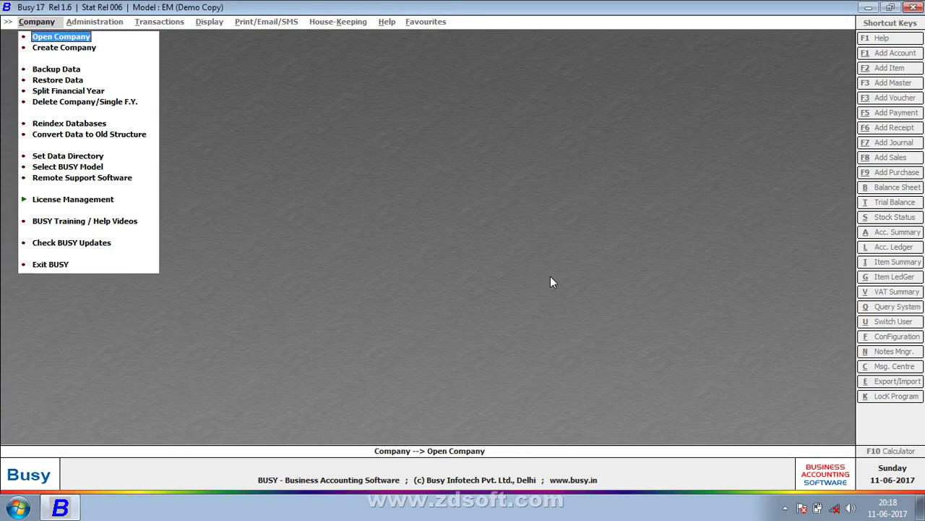
key(Return)
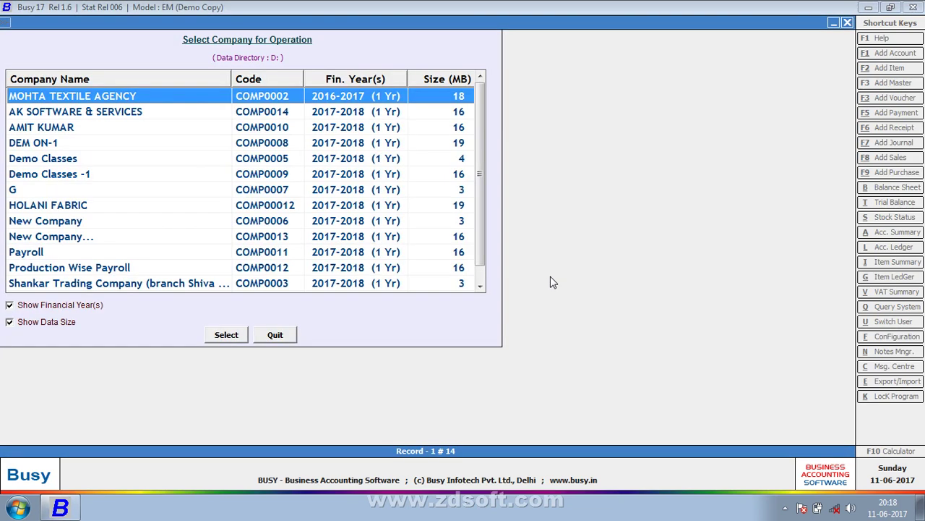
key(Return)
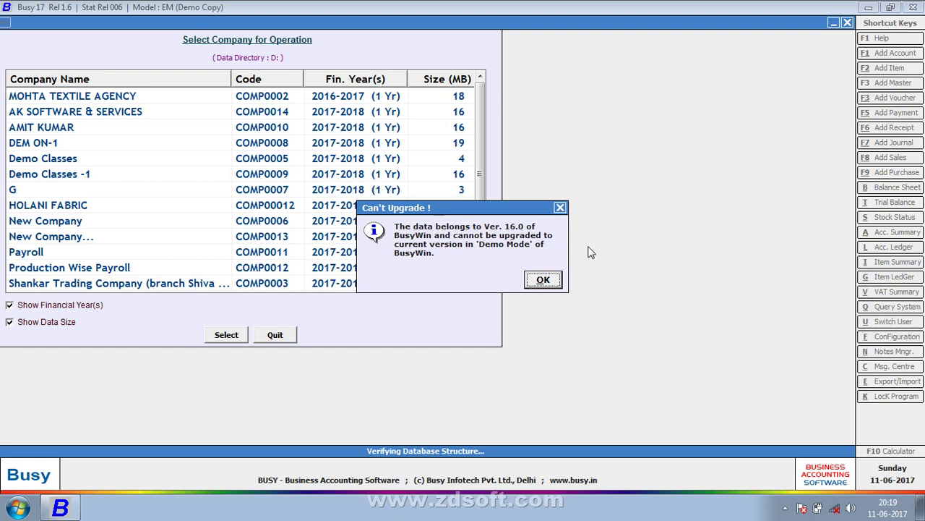
- Leave the company list, reopen it and try again to open MOHTA TEXTILE AGENCY
click(548, 280)
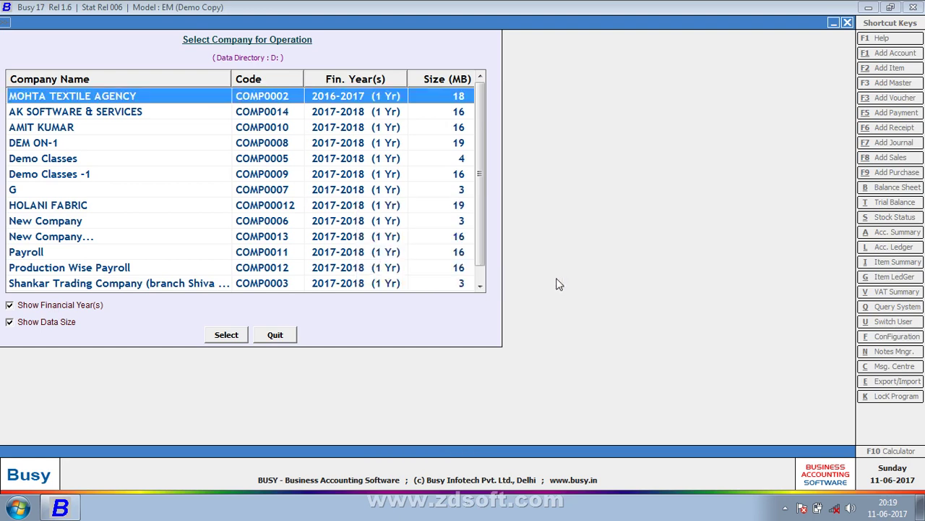
click(293, 336)
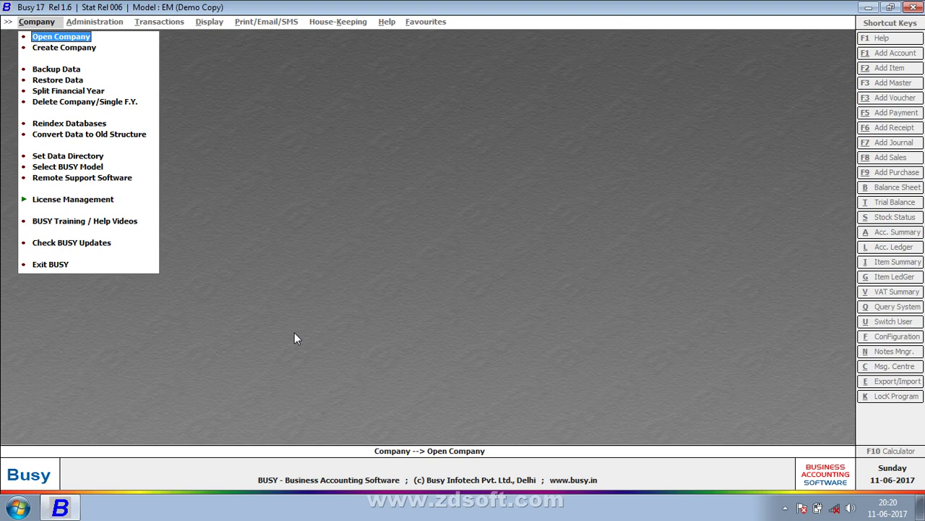
key(Return)
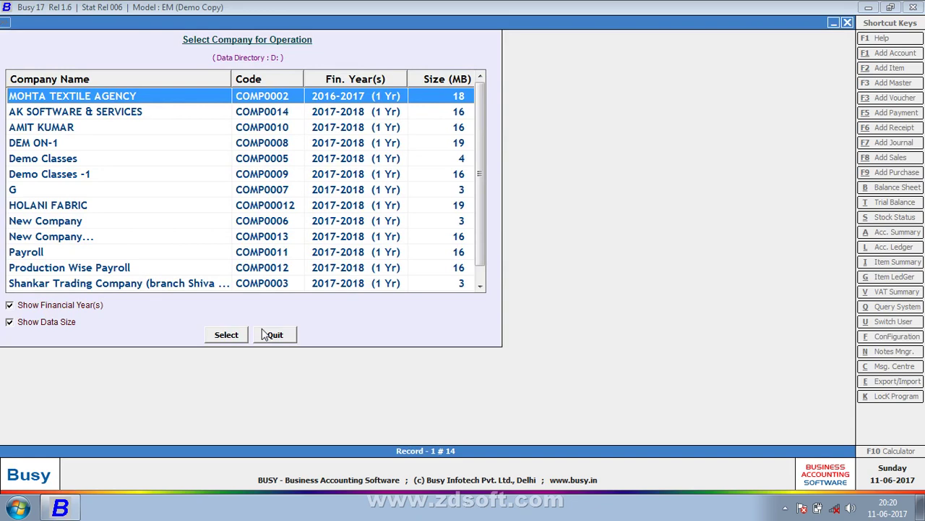
key(Return)
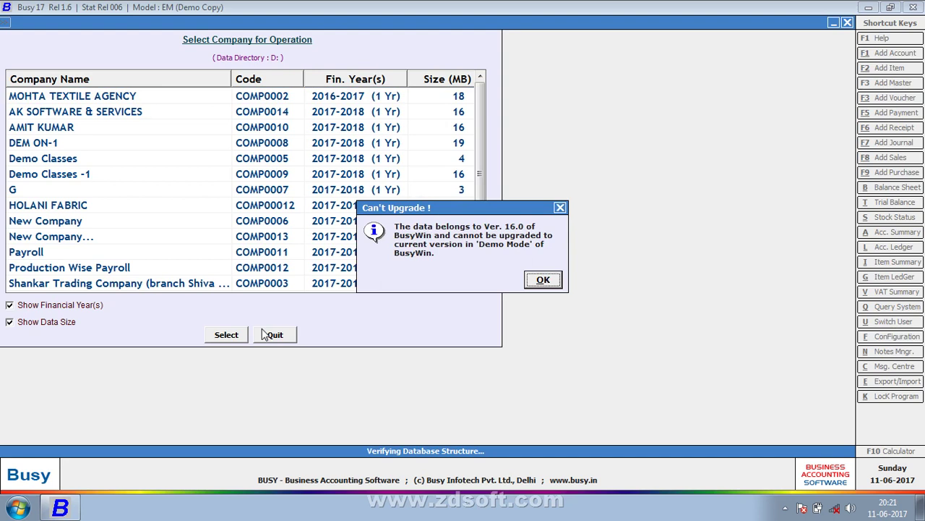
key(Return)
- Open the company DEM ON-1 from the company list and confirm its user login
key(Down)
key(Down)
key(Down)
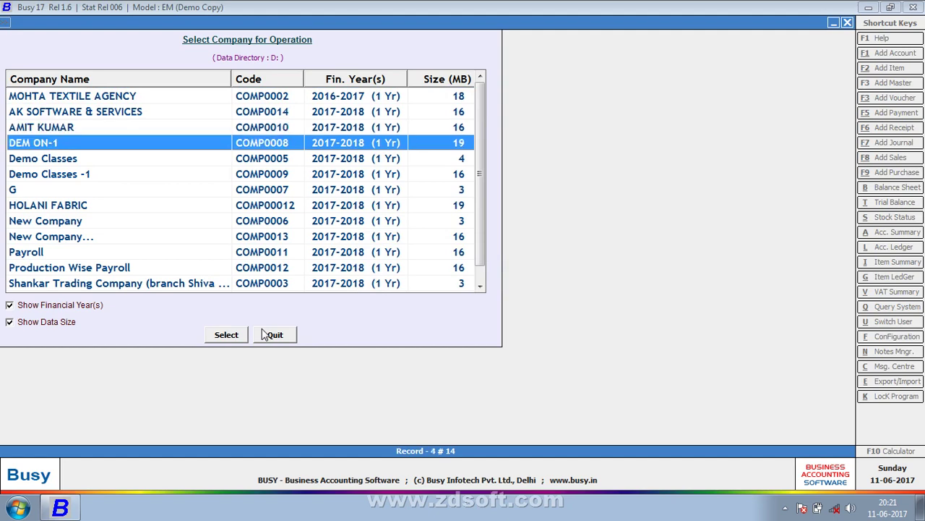
key(Return)
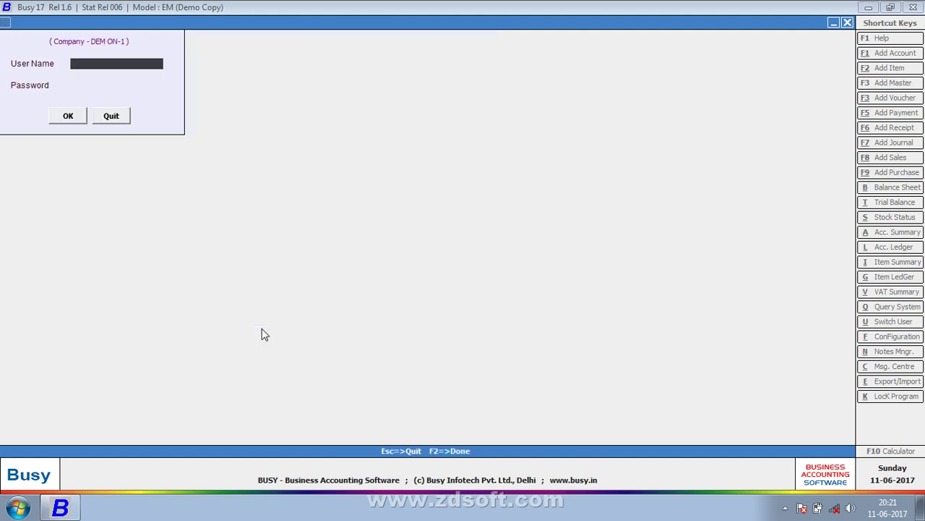
key(Return)
key(Return)
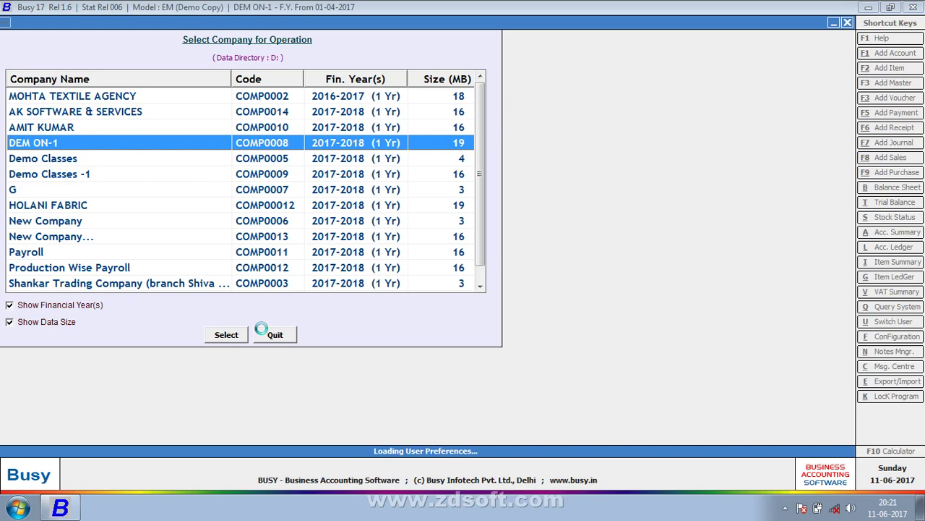
- Open the Backup Configuration of DEM ON-1
key(Right)
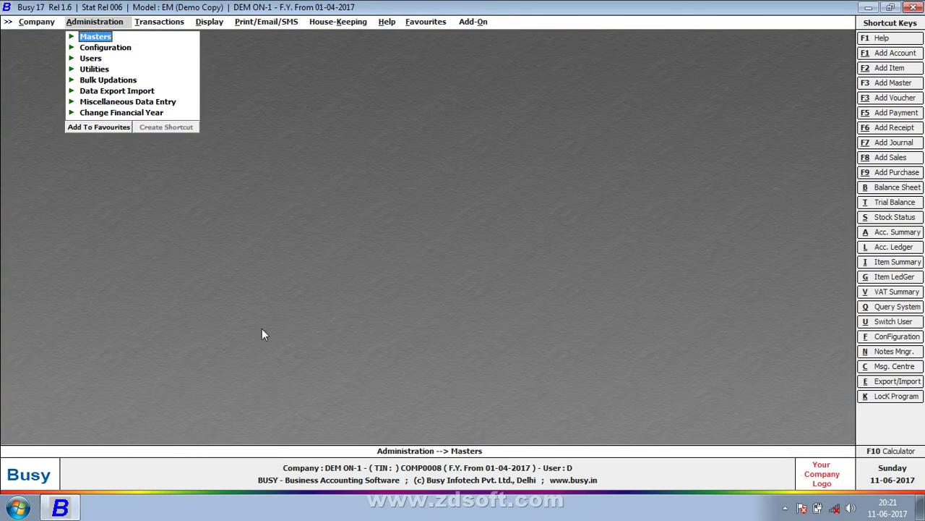
key(Down)
key(Right)
key(Down)
key(Down)
key(Down)
key(Down)
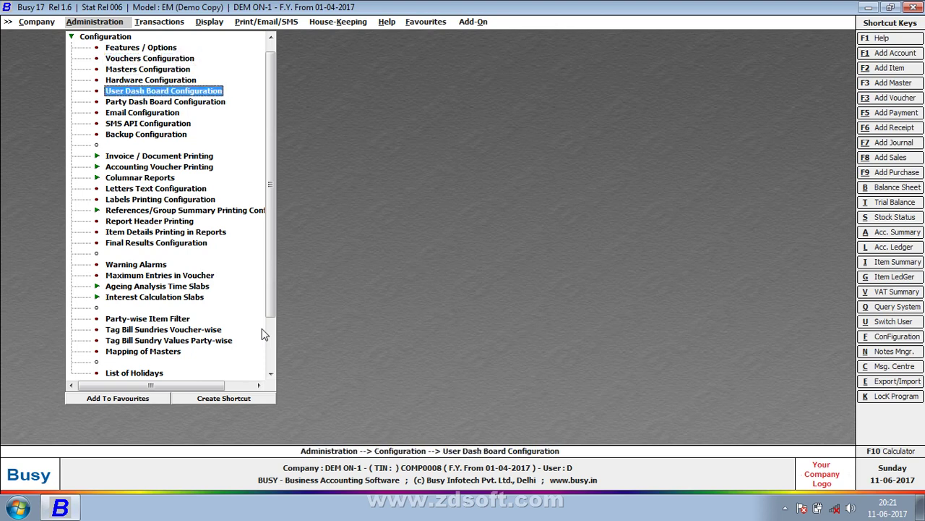
key(Down)
key(Down)
key(Down)
key(Down)
key(Down)
key(Up)
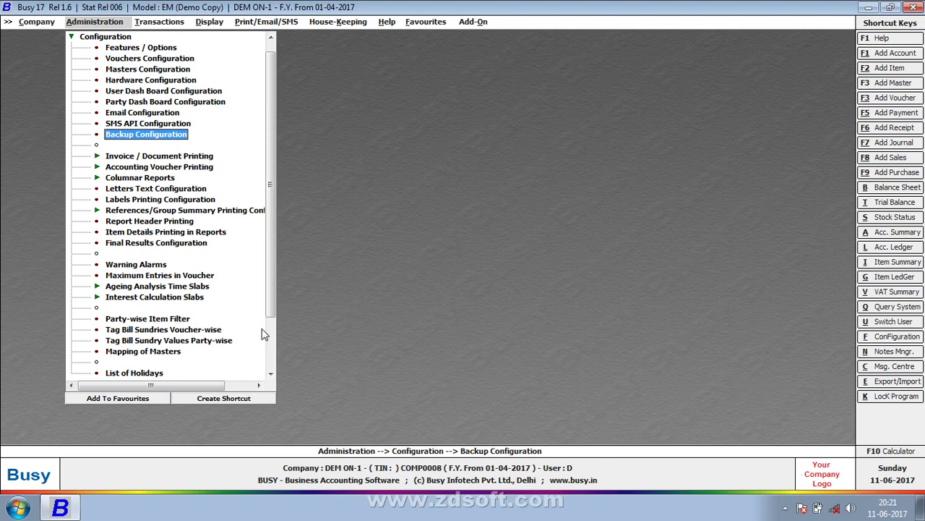
key(Return)
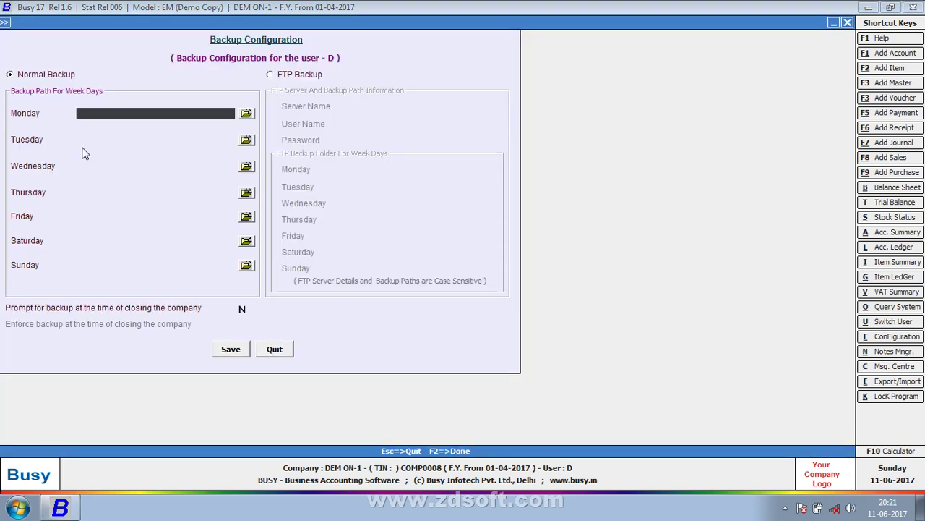
- Set Monday's normal backup path to d:\databkp\mon and have the missing folder created
text(d:\dta)
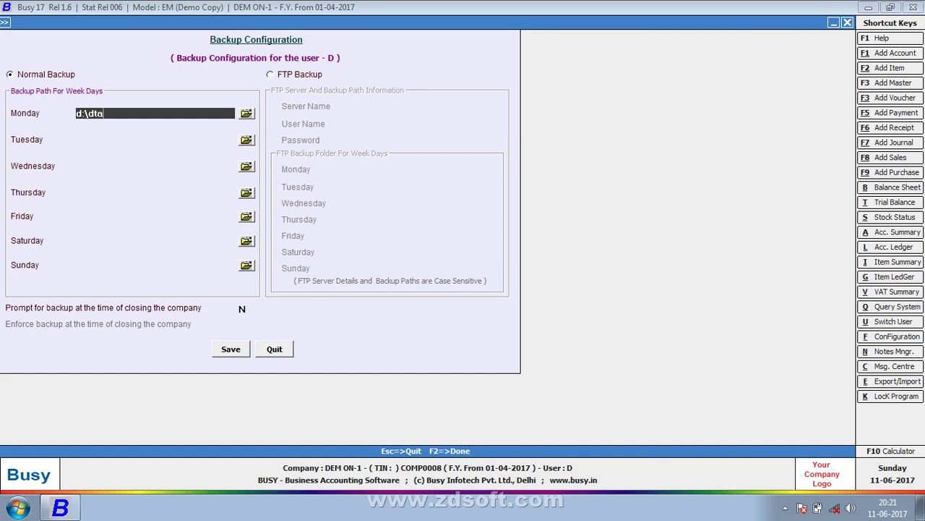
text(a)
key(BackSpace)
key(BackSpace)
key(BackSpace)
text(atabkp/mon)
key(Return)
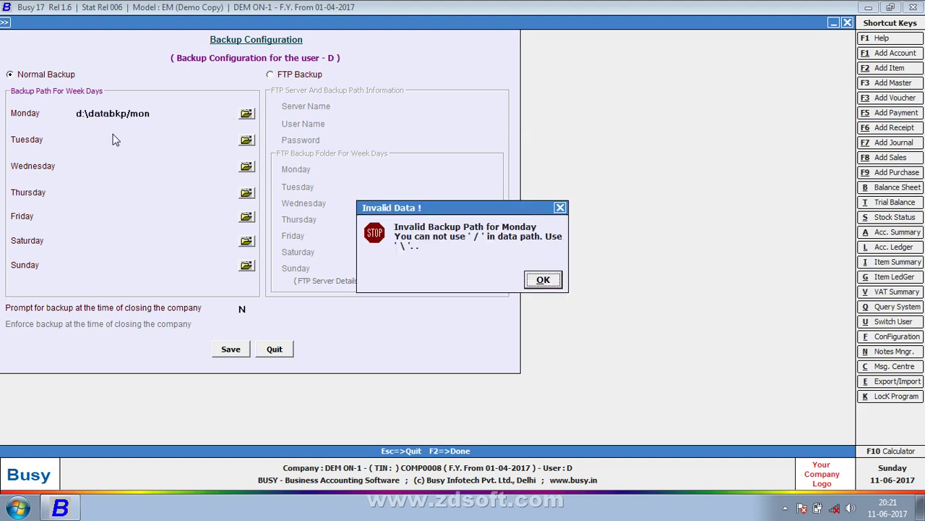
key(Return)
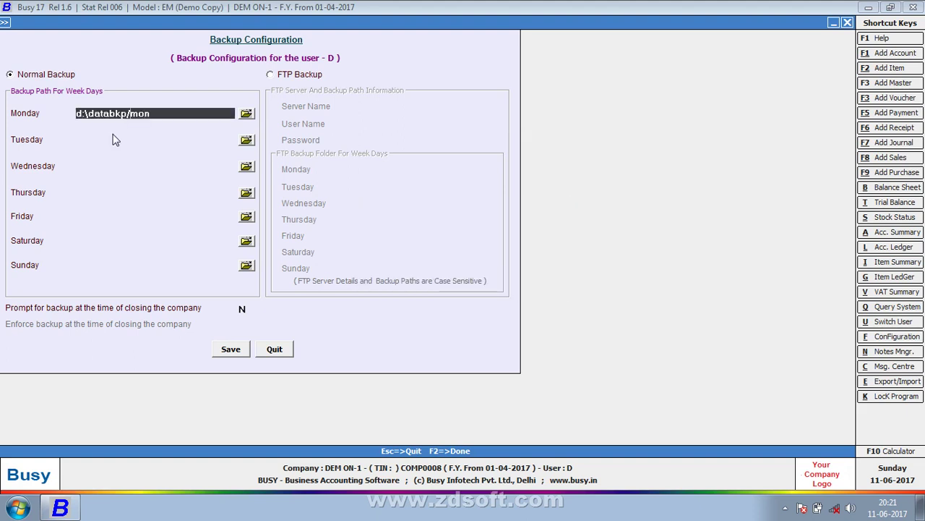
key(BackSpace)
text(\)
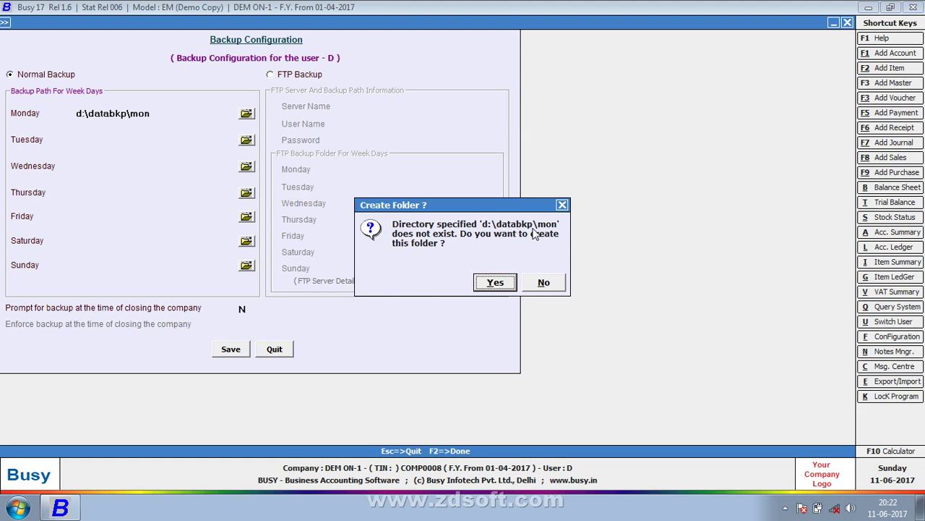
key(Return)
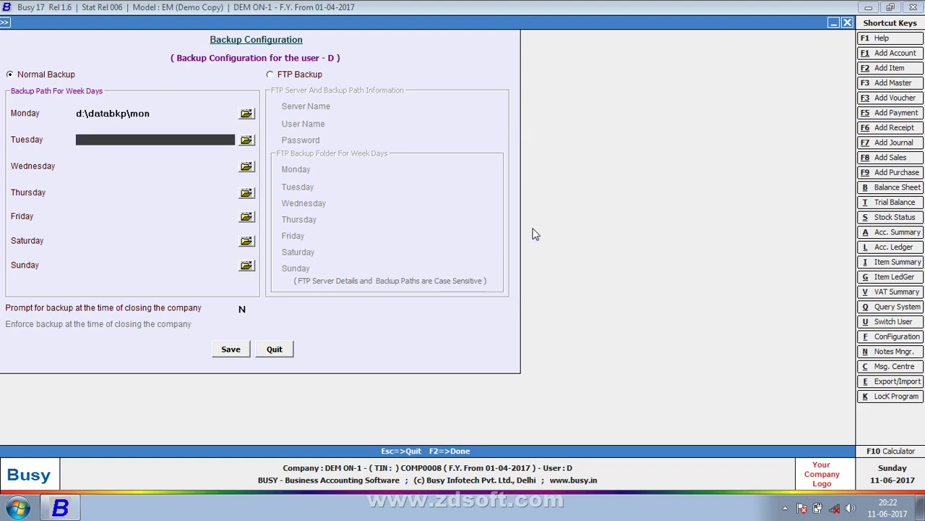
- Copy Monday's path to Tuesday, change it to d:\databkp\tue and have that folder created
click(157, 112)
key(ctrl+c)
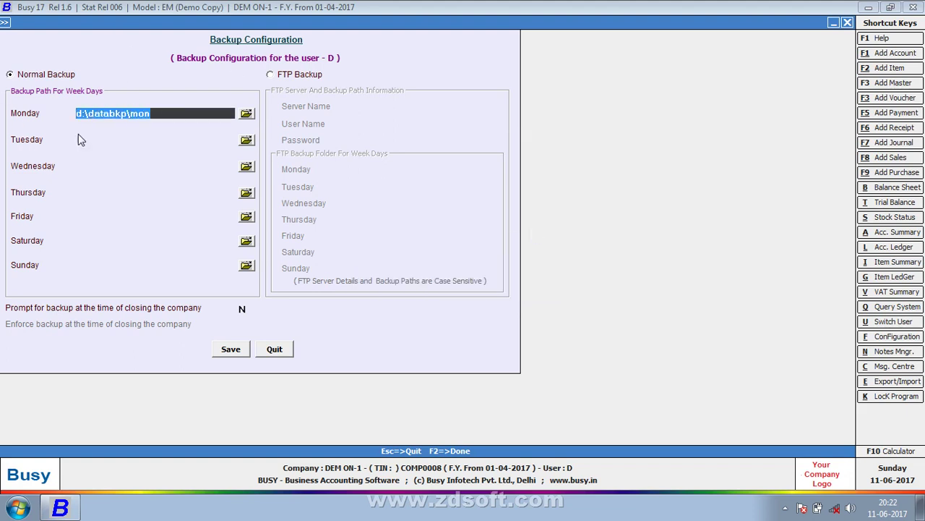
click(99, 140)
key(ctrl+v)
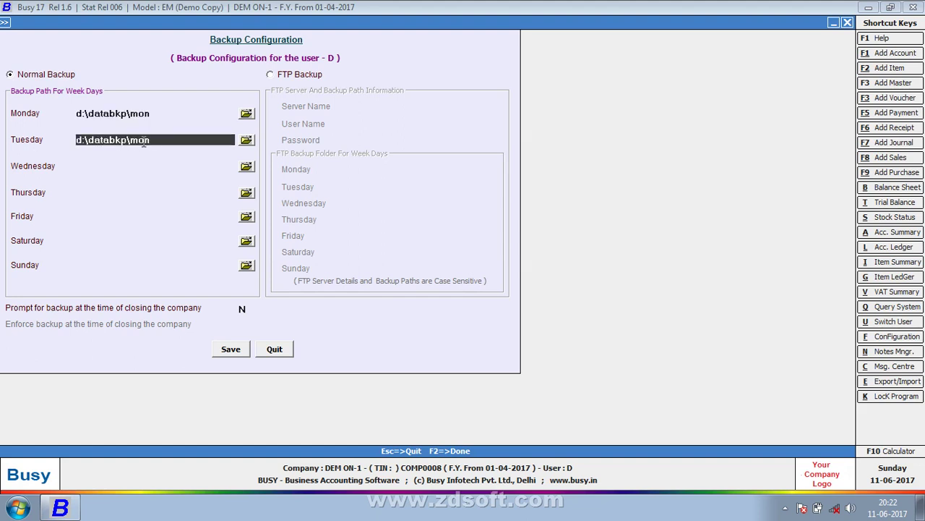
key(BackSpace)
key(BackSpace)
key(BackSpace)
text(tue)
key(Return)
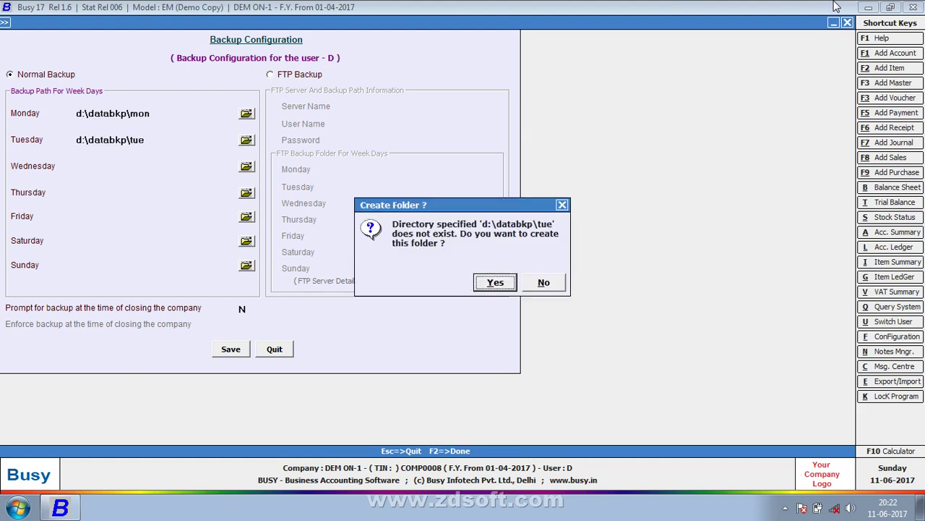
key(Return)
- Set Wednesday's backup path to d:\databkp\wed and have the folder created
key(ctrl+v)
key(BackSpace)
key(BackSpace)
key(BackSpace)
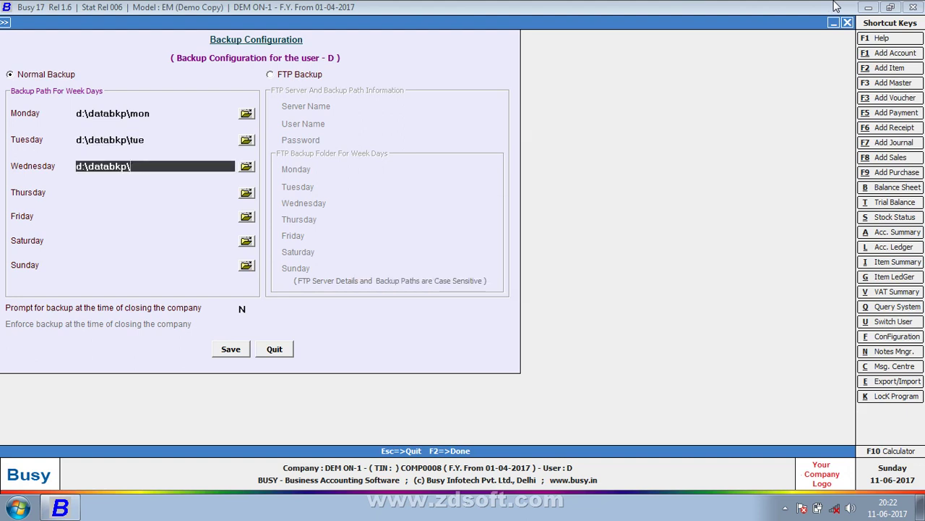
text(wed)
key(Return)
key(Return)
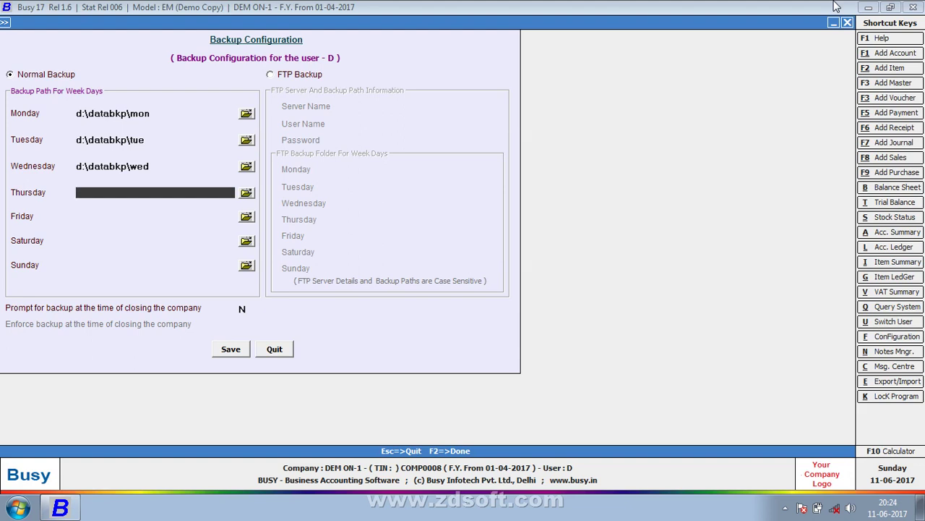
- Copy Wednesday's path to Thursday, change it to d:\databkp\thu and have that folder created
key(Up)
key(ctrl+c)
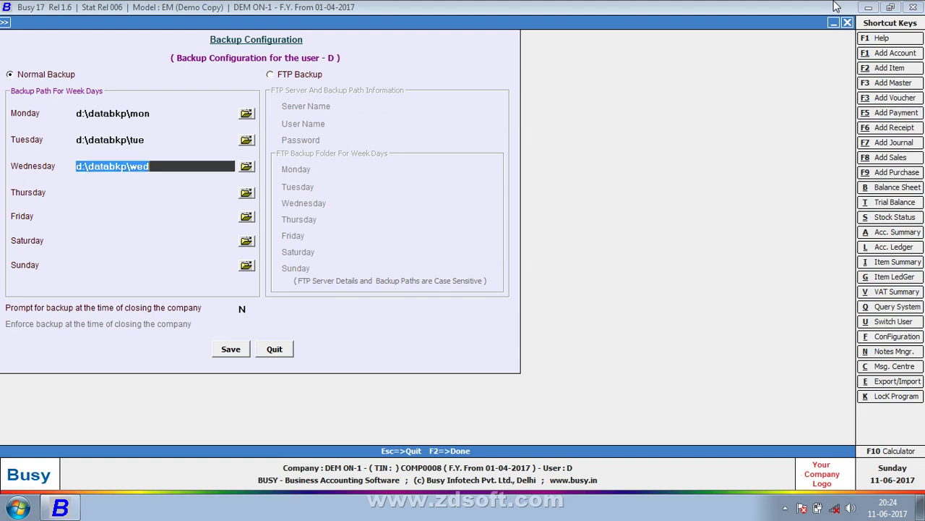
key(Down)
key(ctrl+v)
key(BackSpace)
key(BackSpace)
key(BackSpace)
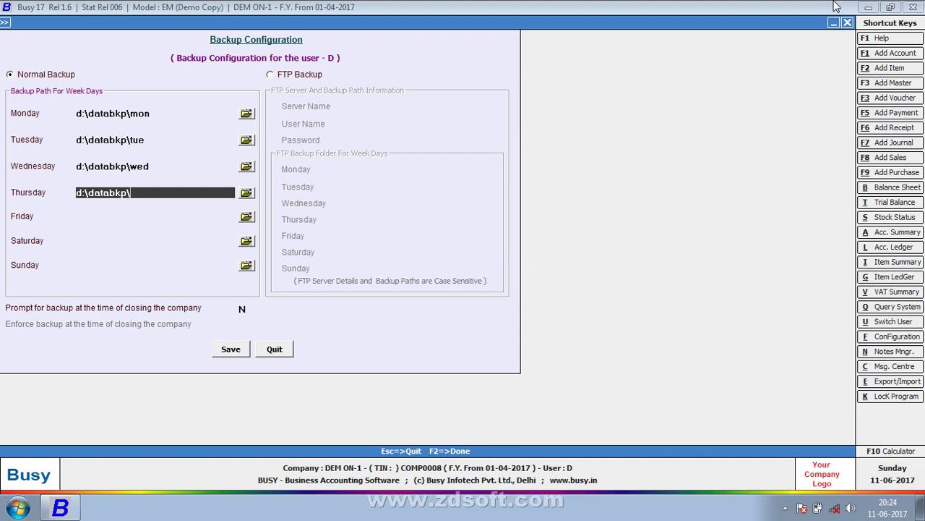
text(thu)
key(Return)
key(Return)
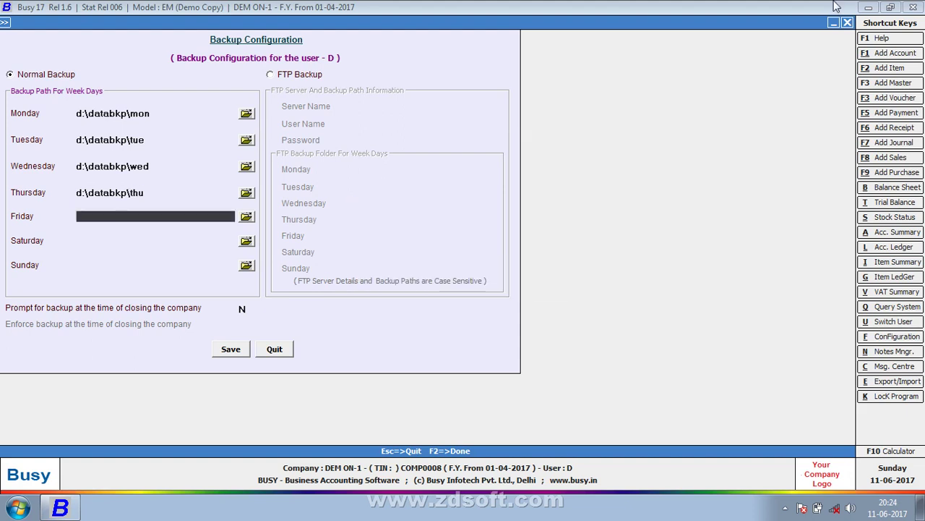
- Set Friday's backup path to d:\databkp\fri and have the folder created
key(ctrl+v)
key(BackSpace)
key(BackSpace)
key(BackSpace)
text(fri)
key(Return)
key(Return)
- Set Saturday's backup path to d:\databkp\sat and have the folder created
key(ctrl+v)
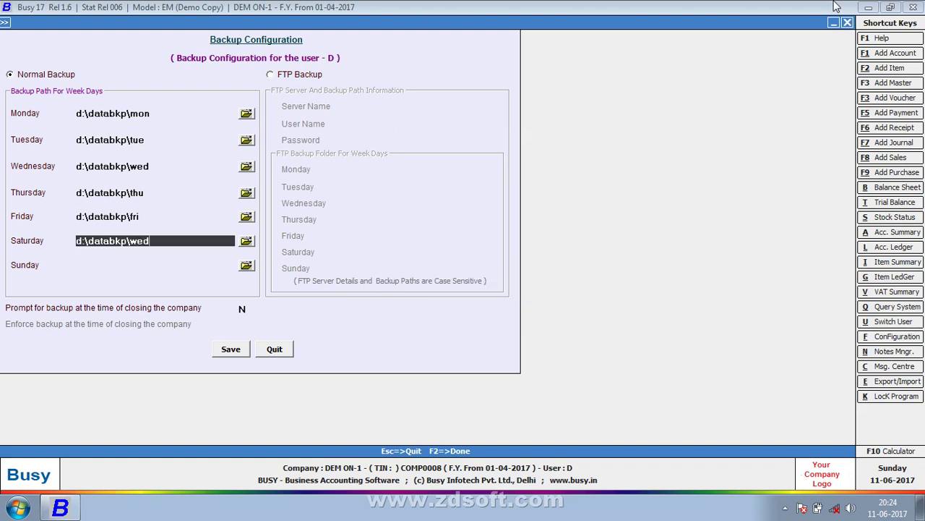
key(BackSpace)
key(BackSpace)
key(BackSpace)
text(sat)
key(Return)
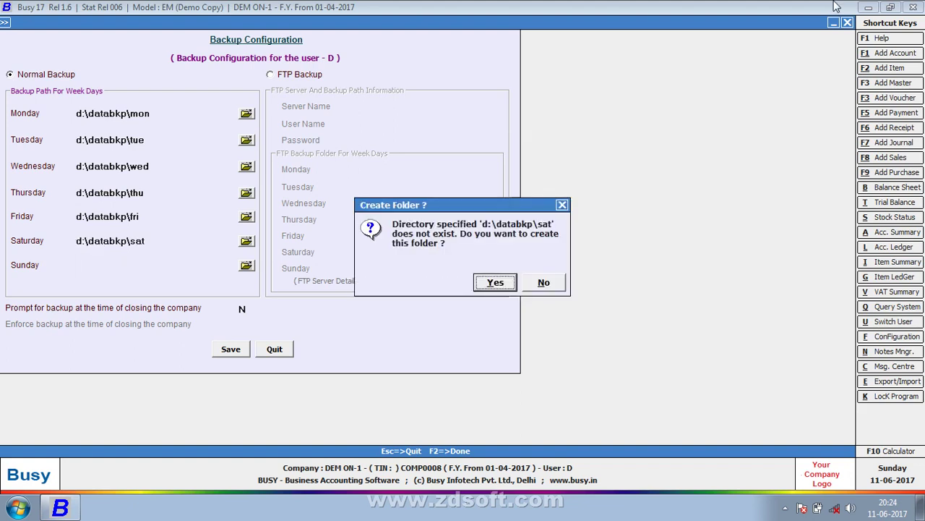
key(Return)
- Set Sunday's backup path to d:\databkp\sun and have the folder created
key(ctrl+v)
key(BackSpace)
key(BackSpace)
key(BackSpace)
text(s)
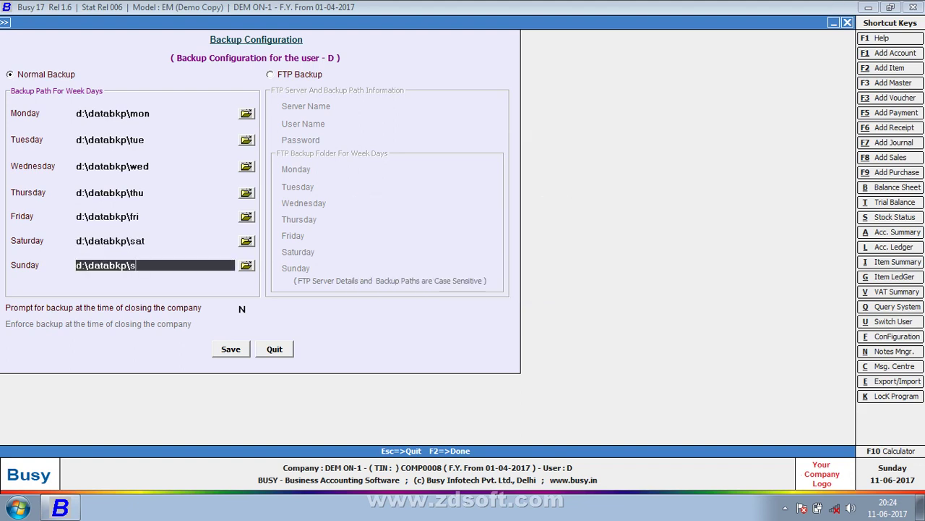
text(un)
key(Return)
key(Return)
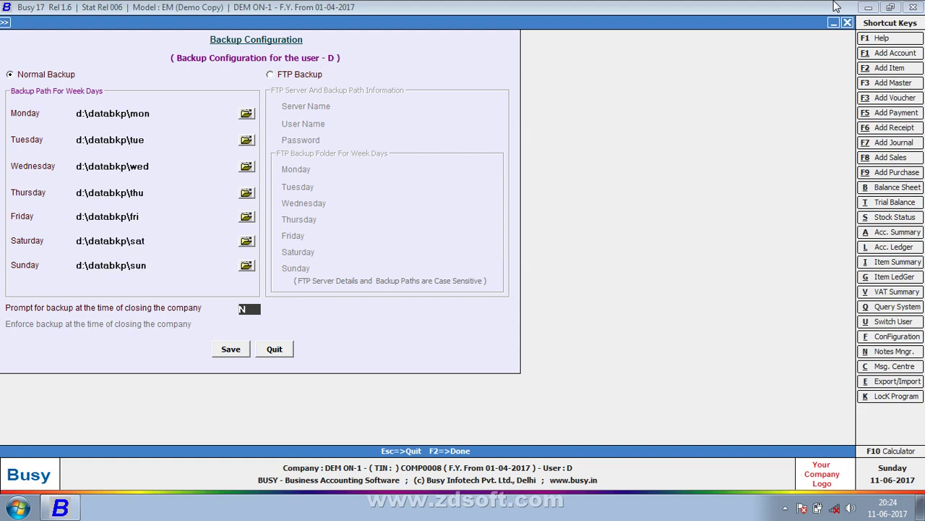
- Set the prompt for backup when closing the company to Y, keep enforced backup at N, and save the backup configuration
text(y)
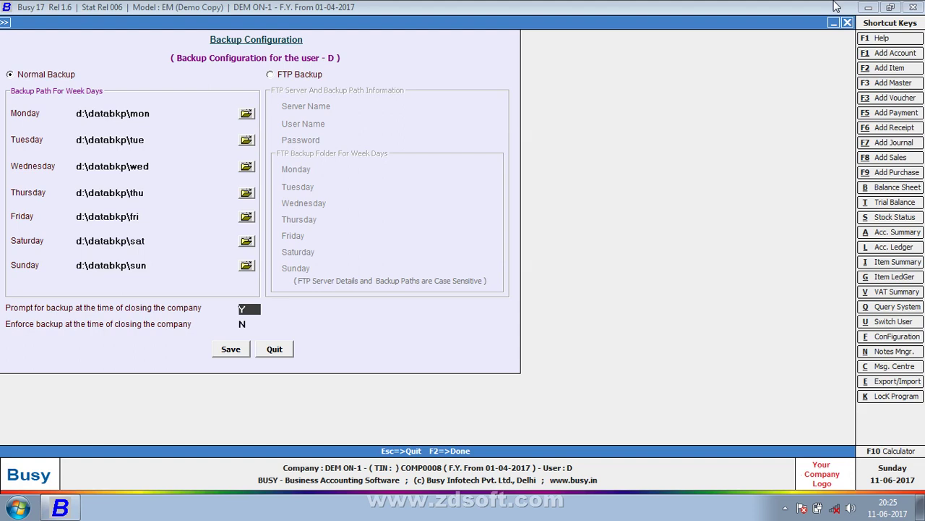
key(Return)
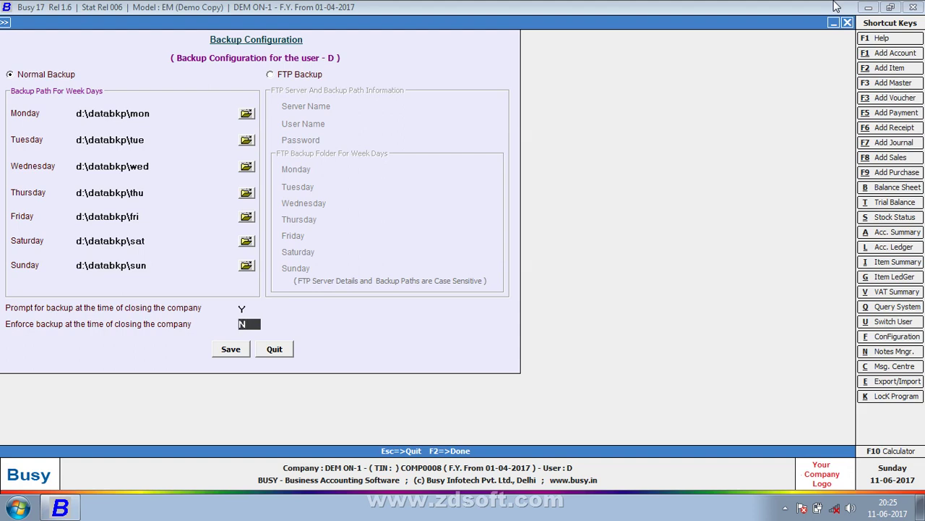
key(Up)
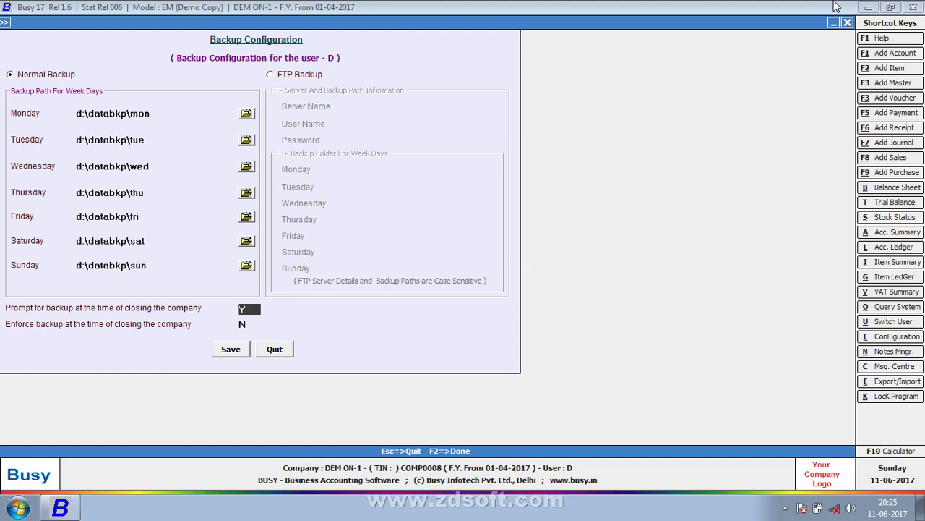
key(Down)
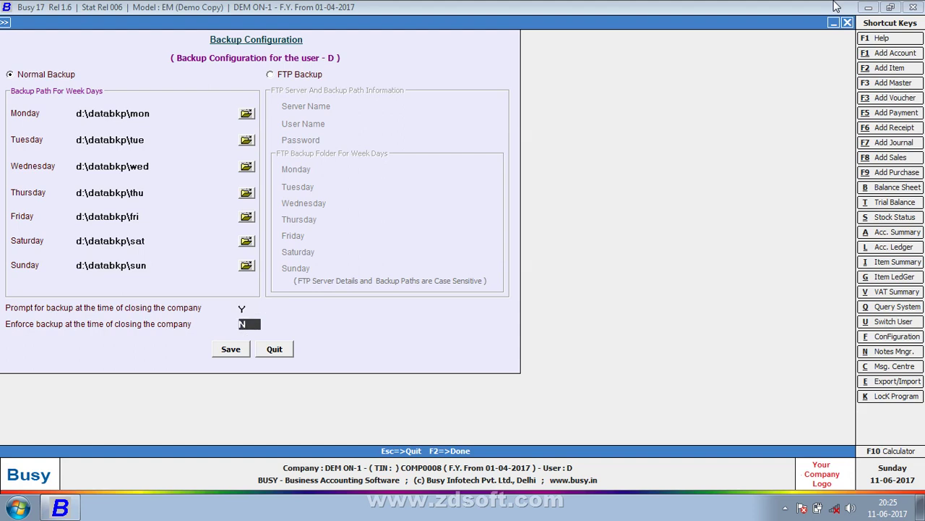
key(Return)
key(Return)
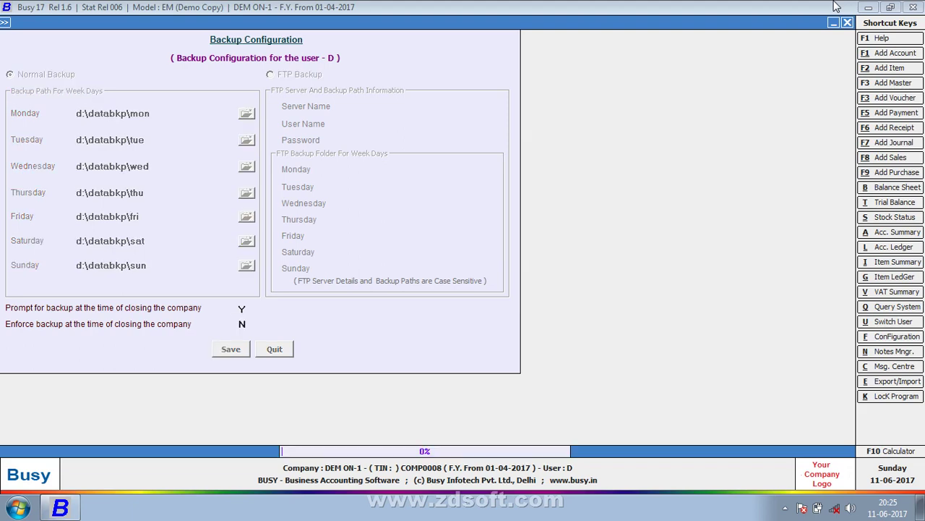
- Leave the configuration options and close the company DEM ON-1
key(Escape)
key(Escape)
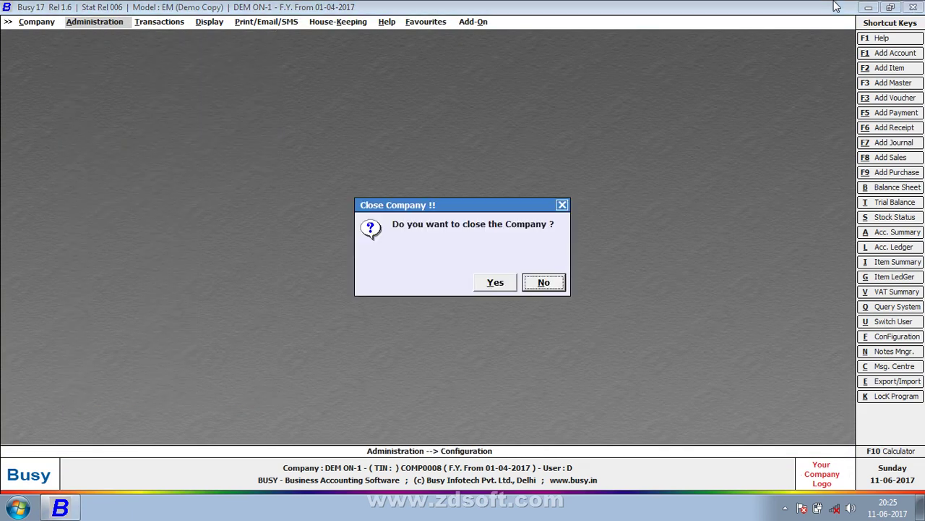
key(Left)
key(Return)
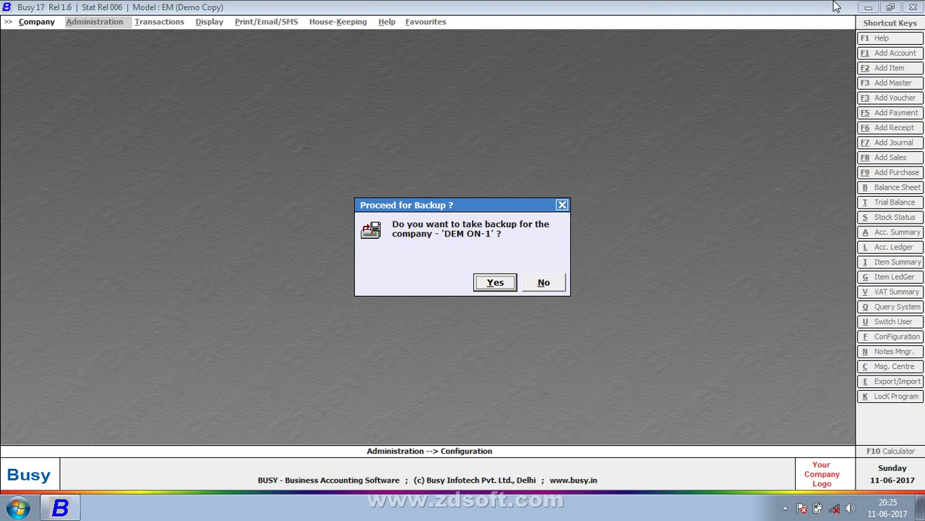
- Accept the backup prompt and back up company DEM ON-1 for all financial years to d:\databkp\sun
key(Return)
key(Return)
key(Return)
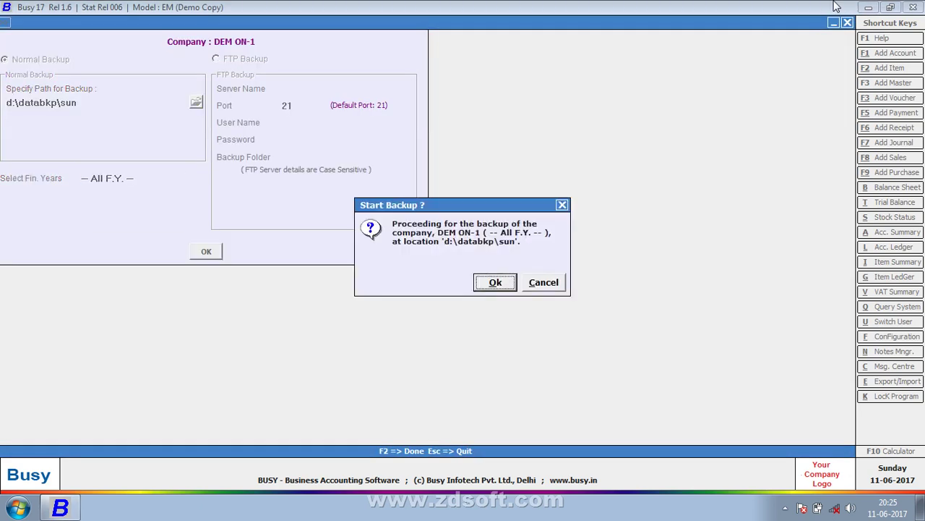
key(Return)
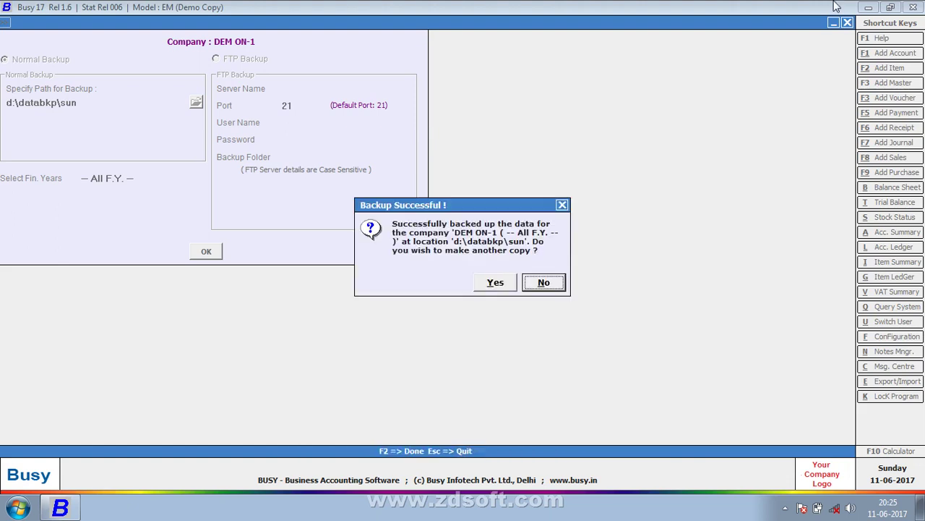
key(Left)
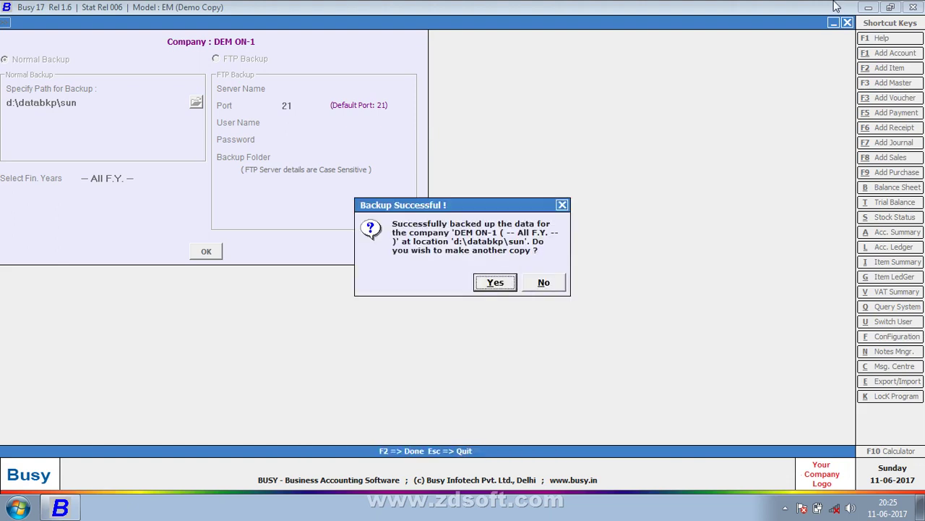
key(Return)
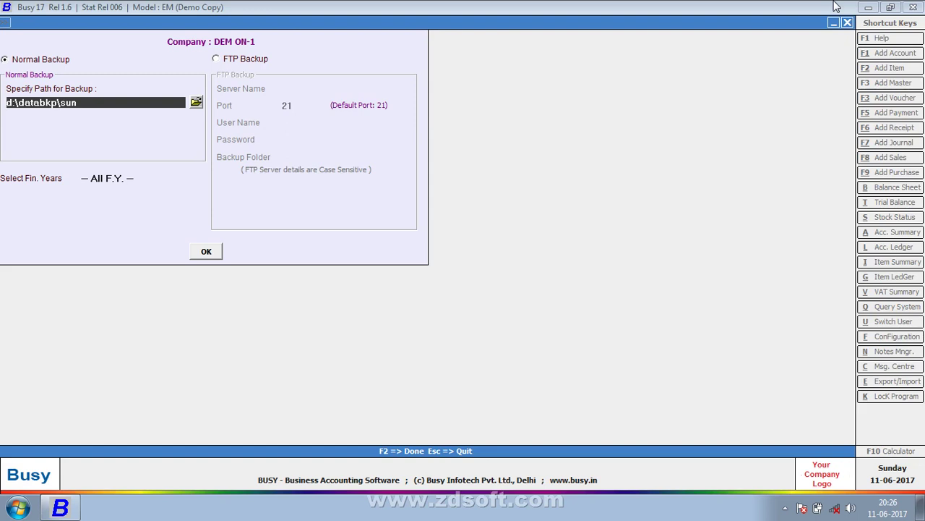
key(Escape)
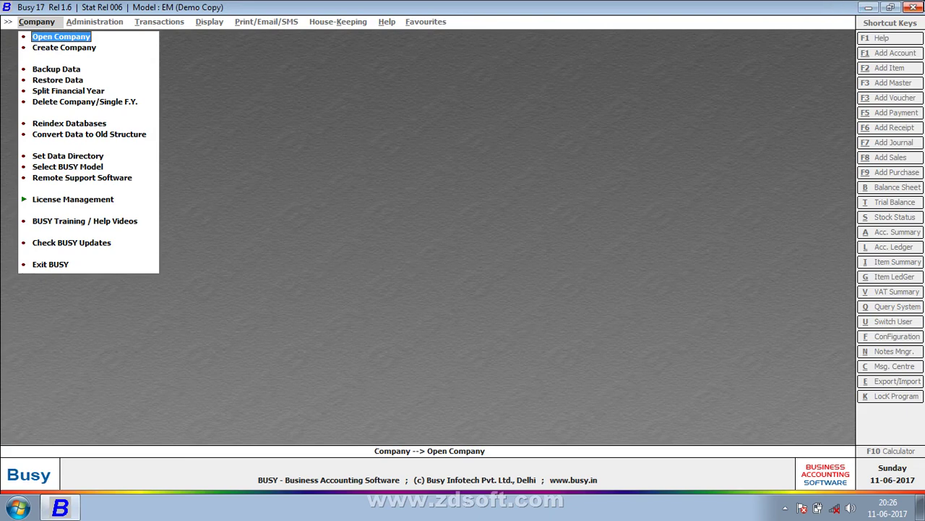
- Open the company list and look up the company code of DEM ON-1
key(Return)
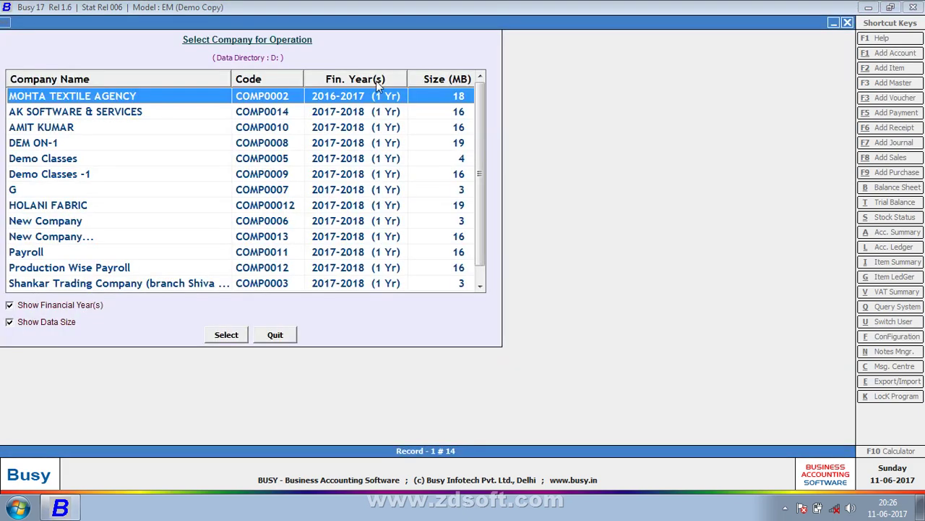
click(165, 177)
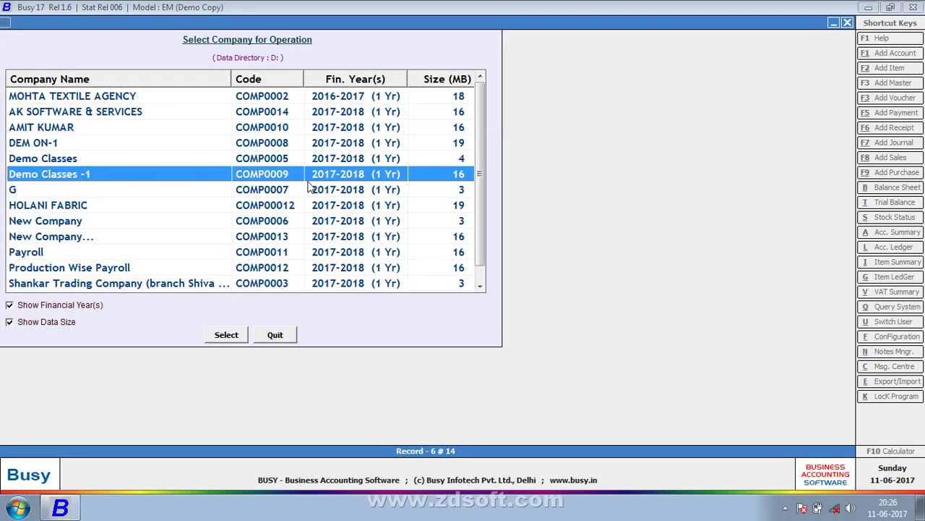
click(262, 148)
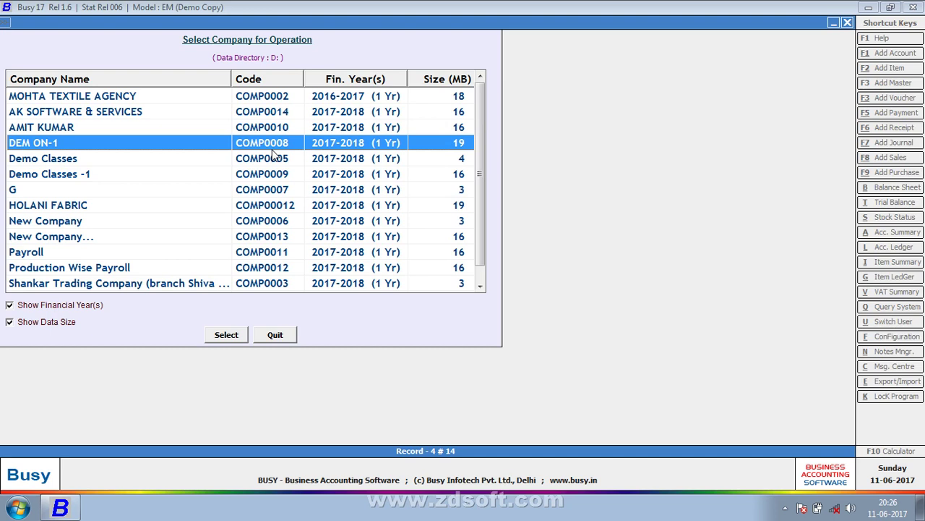
double_click(322, 150)
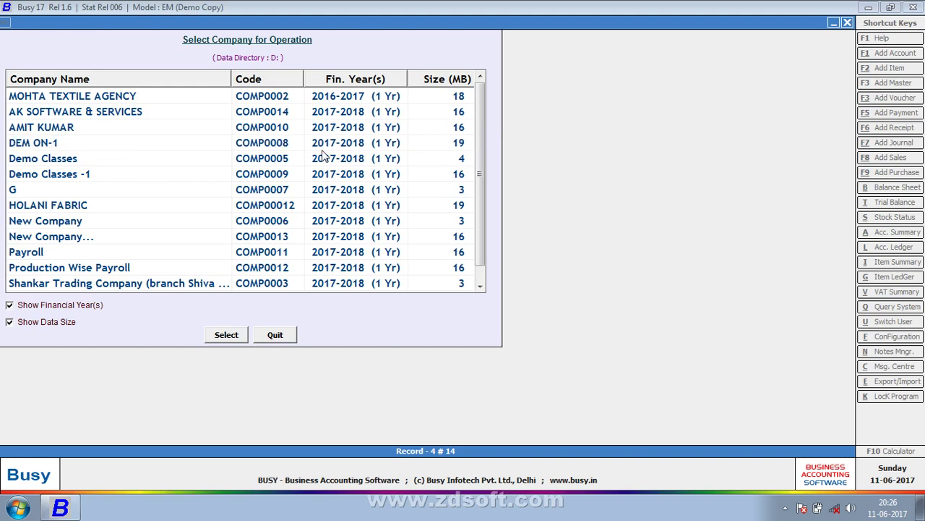
- Open Local Disk (D:) in the file explorer, locate the company folder COMP0008 and copy it
double_click(325, 101)
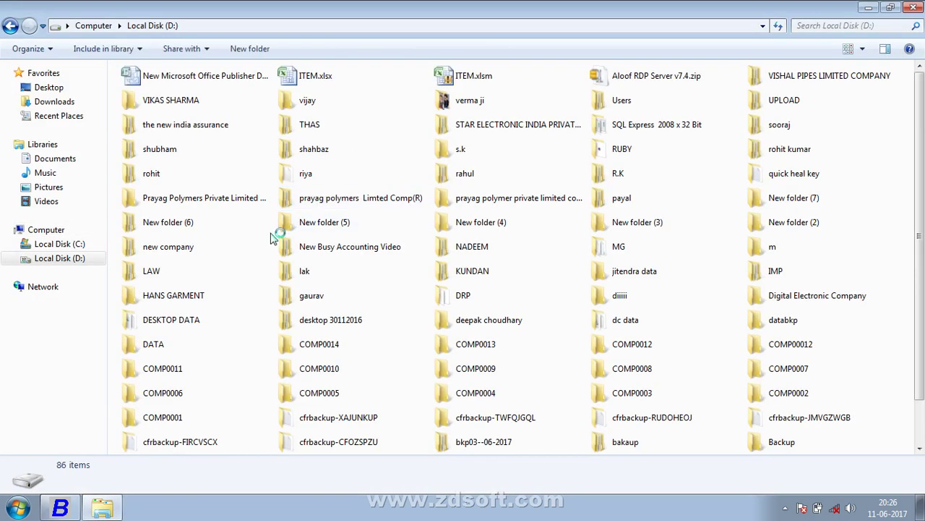
click(246, 243)
text(comp0013)
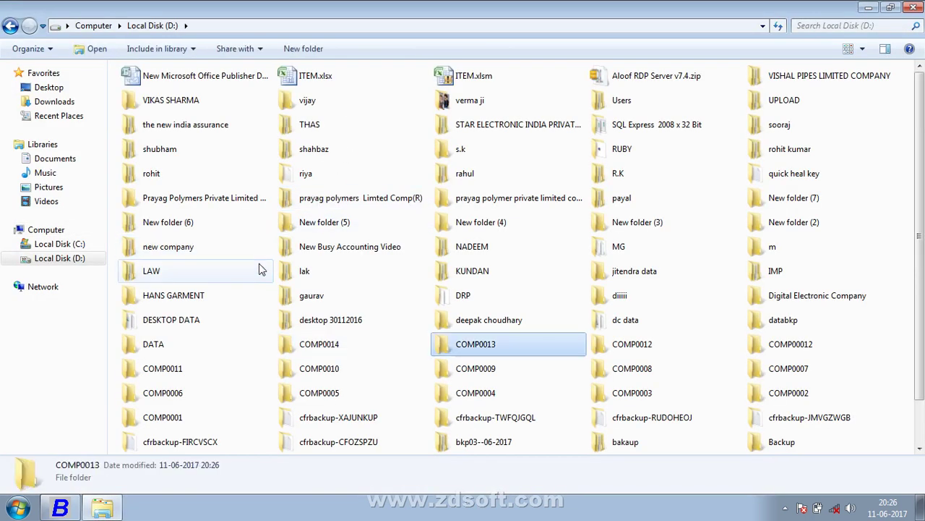
key(Right)
key(Right)
key(Right)
key(Right)
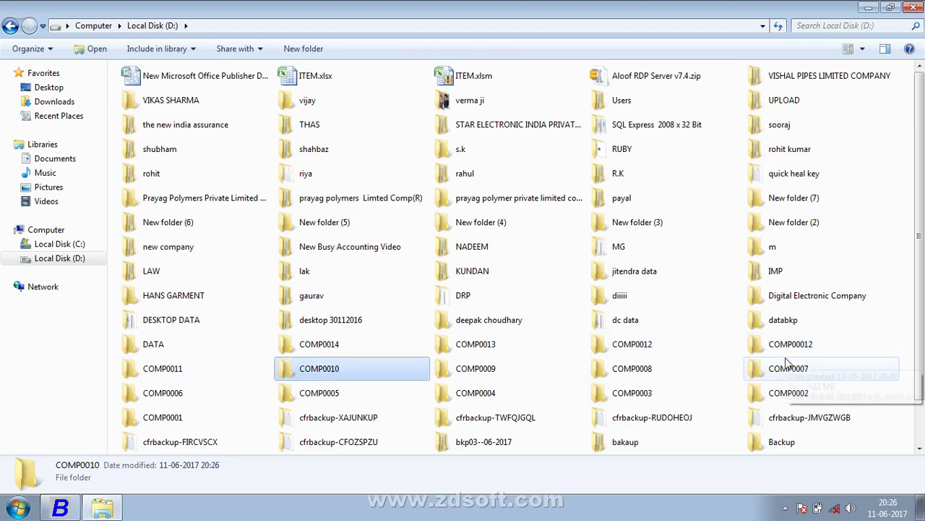
key(Right)
key(Right)
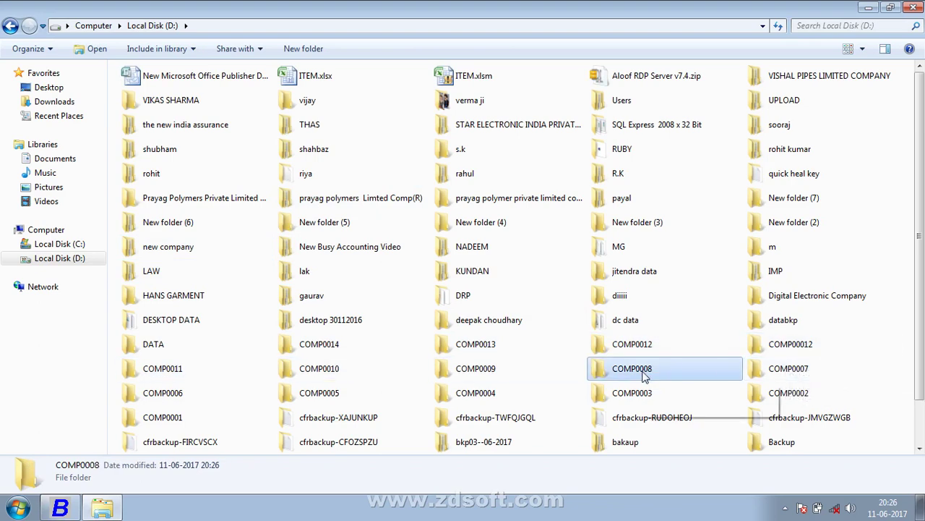
right_click(643, 373)
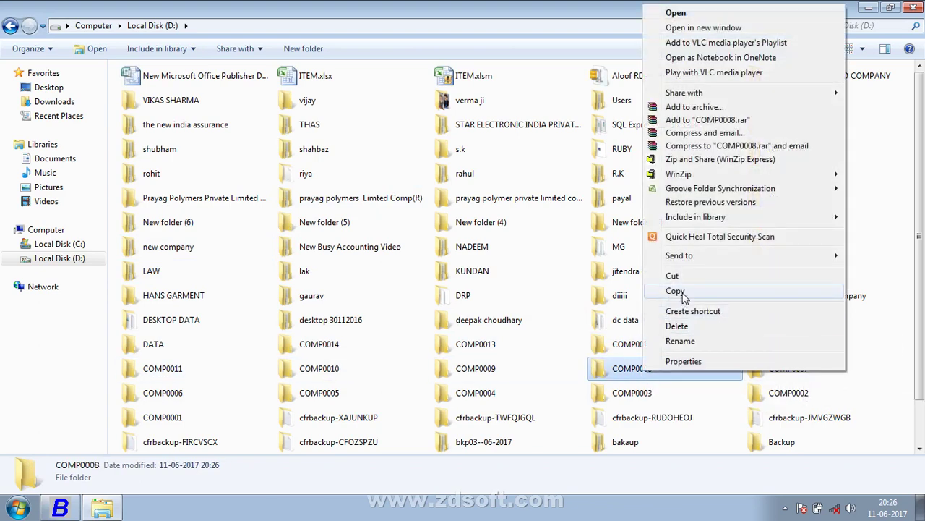
click(682, 291)
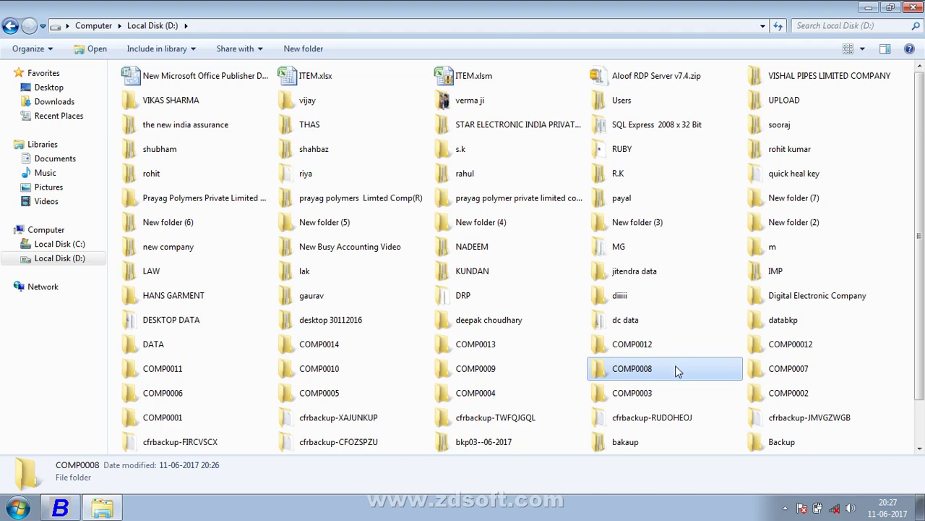
scroll(676, 370, down, 1)
click(288, 450)
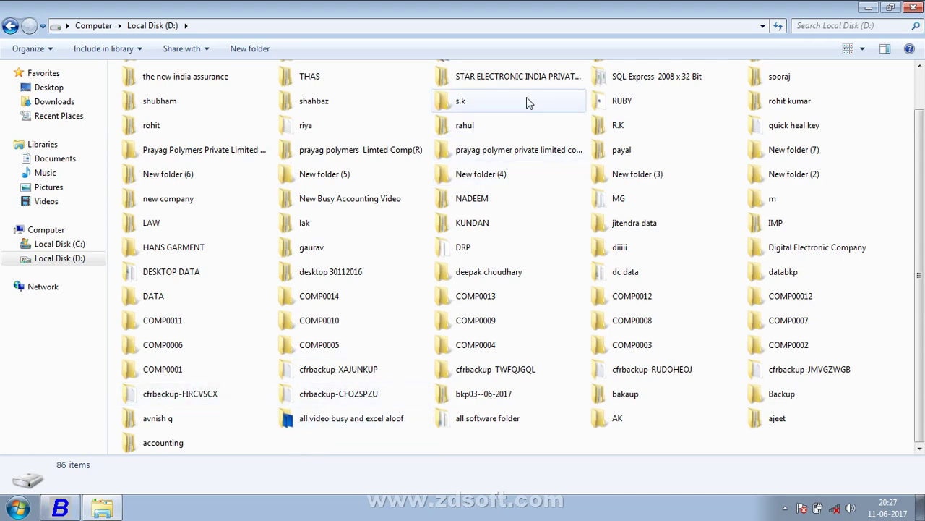
click(390, 199)
scroll(391, 200, up, 2)
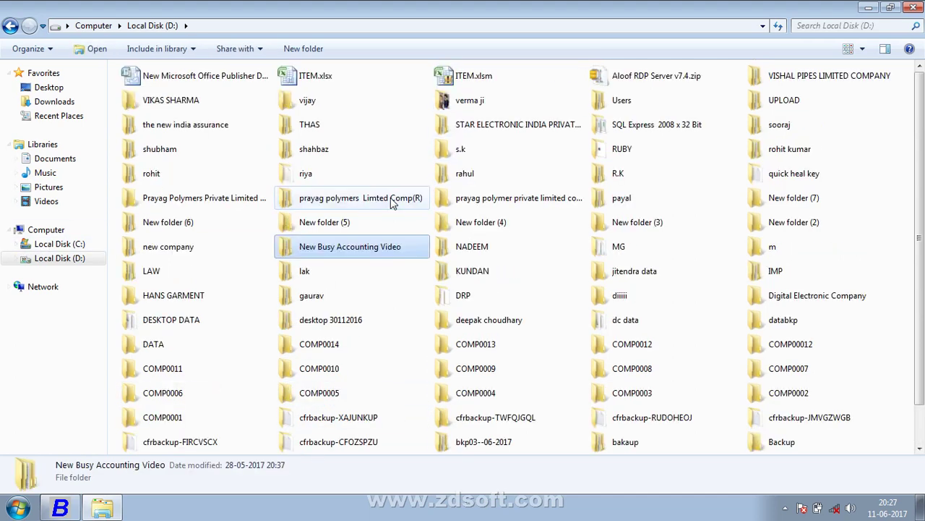
click(391, 202)
scroll(391, 202, down, 2)
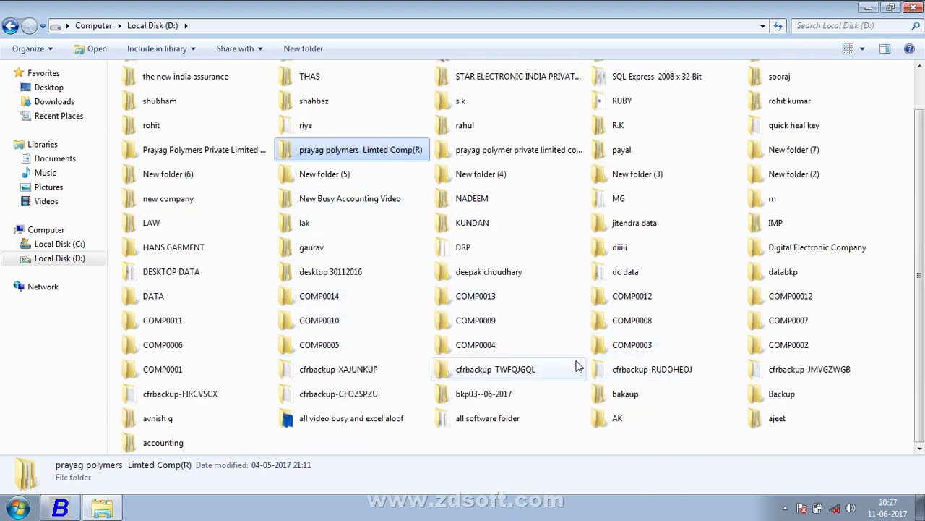
- Copy the COMP0002 folder from drive D:, paste it into Local Disk (C:), and decline merging it with the existing folder
click(810, 358)
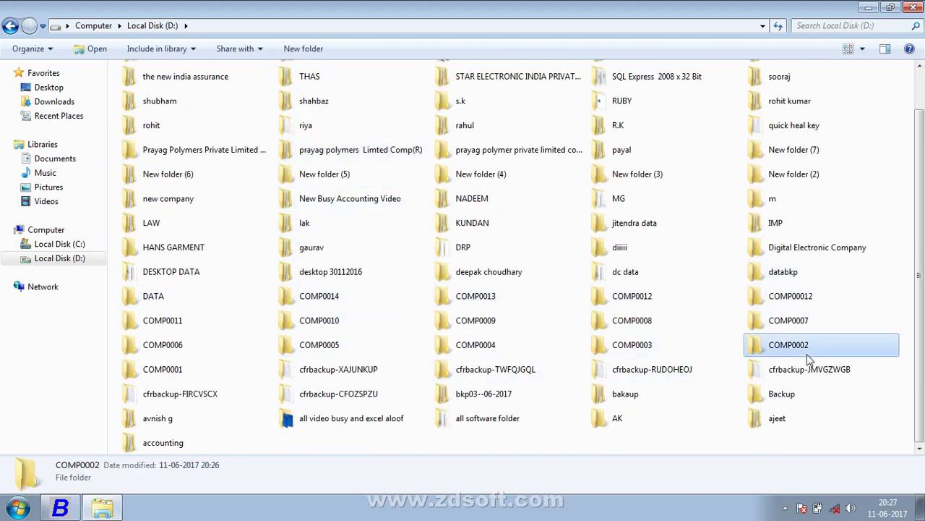
right_click(810, 358)
click(777, 415)
click(56, 243)
right_click(561, 140)
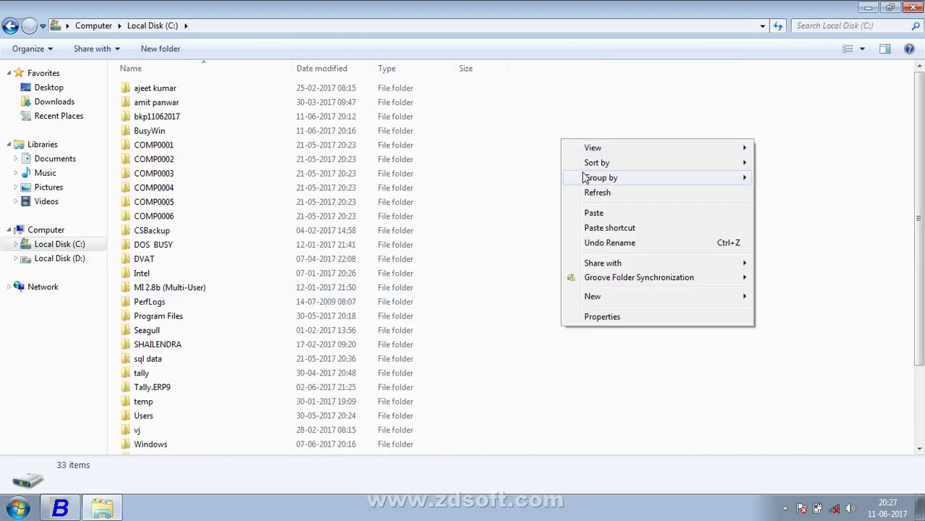
click(594, 212)
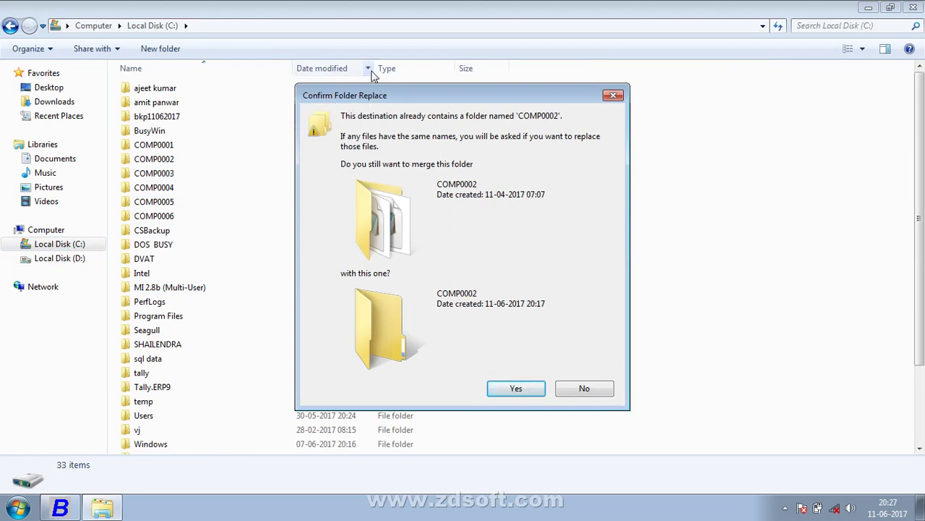
drag(370, 101, 410, 118)
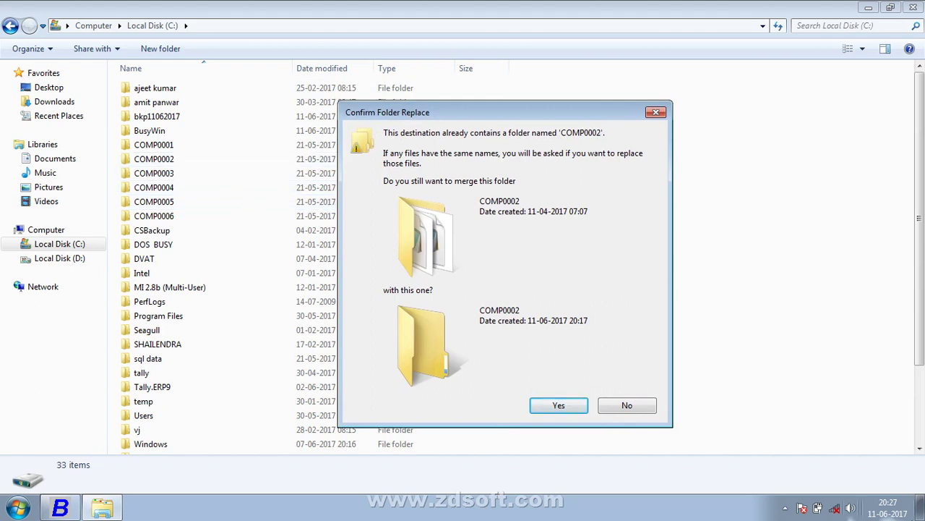
click(630, 410)
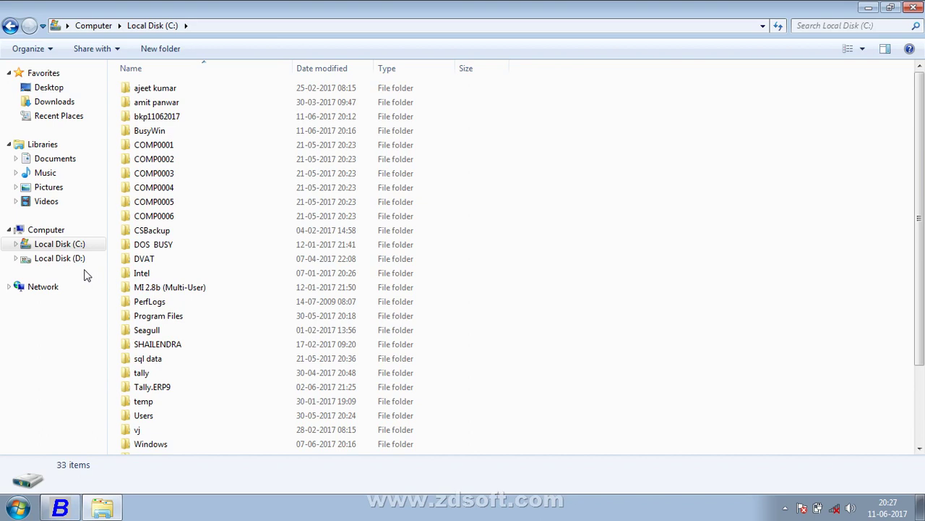
- Try again to paste the copied COMP0002 folder into Local Disk (C:), and refuse the folder replacement
click(192, 145)
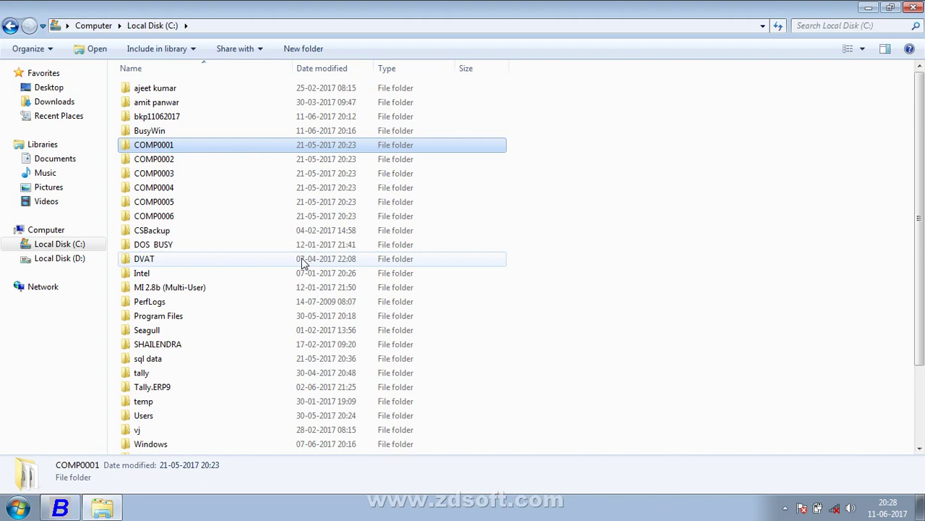
right_click(643, 189)
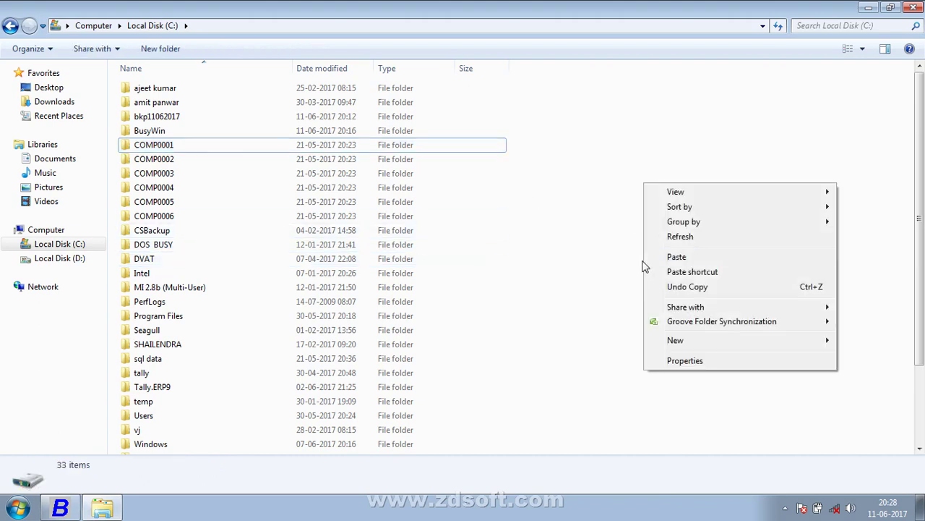
click(654, 263)
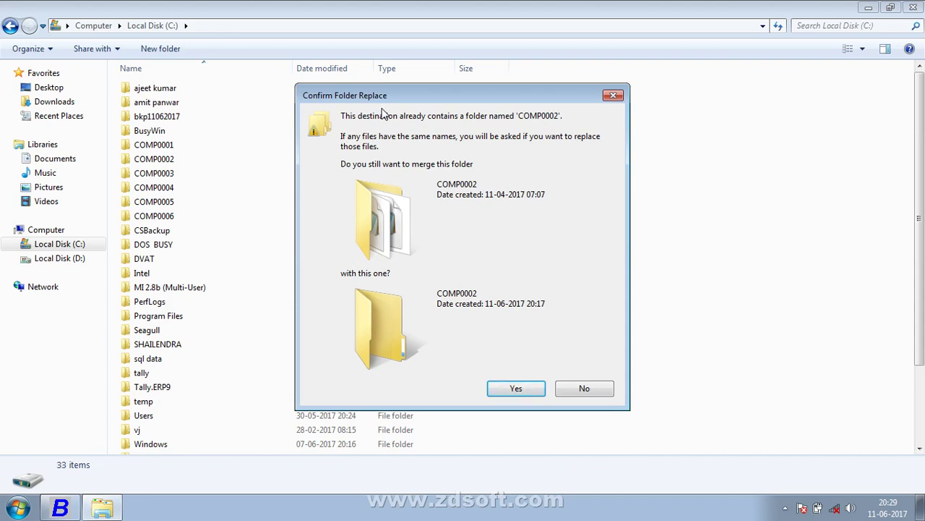
click(590, 391)
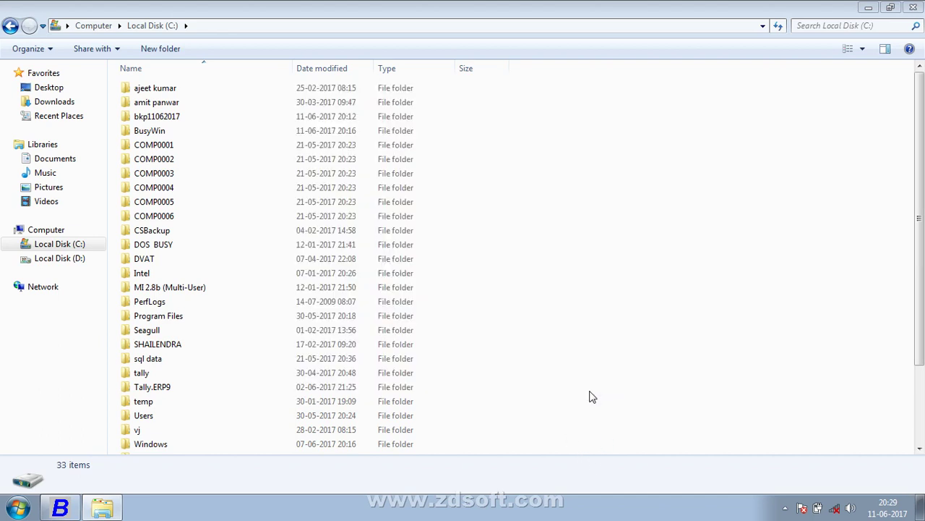
- Close the file explorer window, quit the company selection list in Busy 17, and show the desktop
click(914, 7)
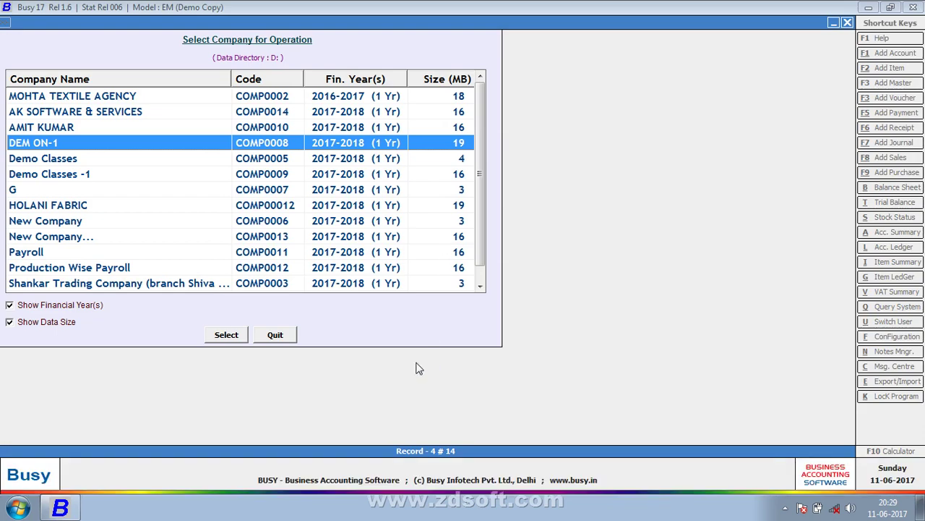
click(277, 342)
right_click(293, 510)
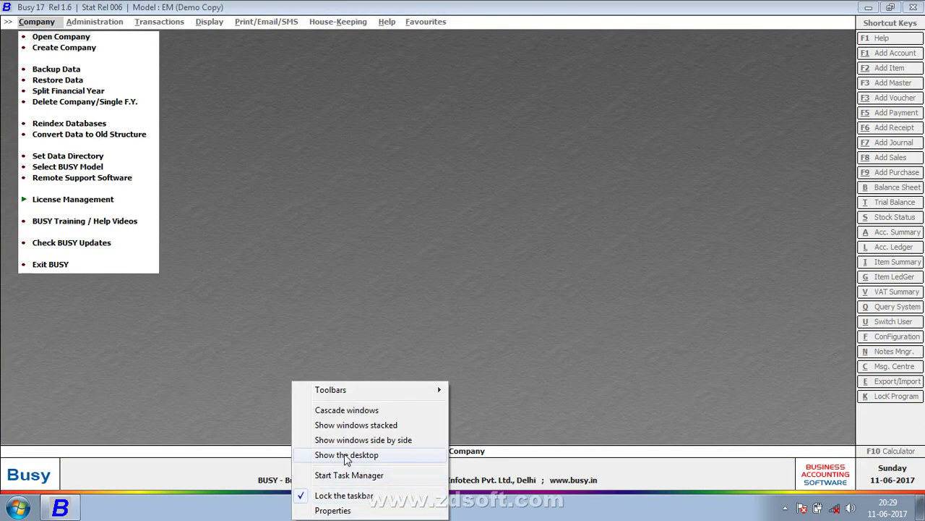
click(340, 455)
click(785, 508)
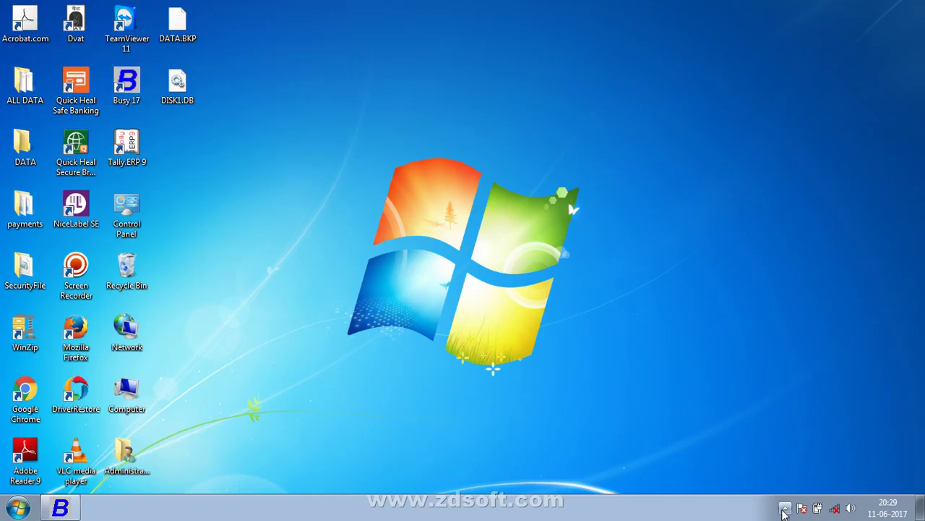
click(805, 448)
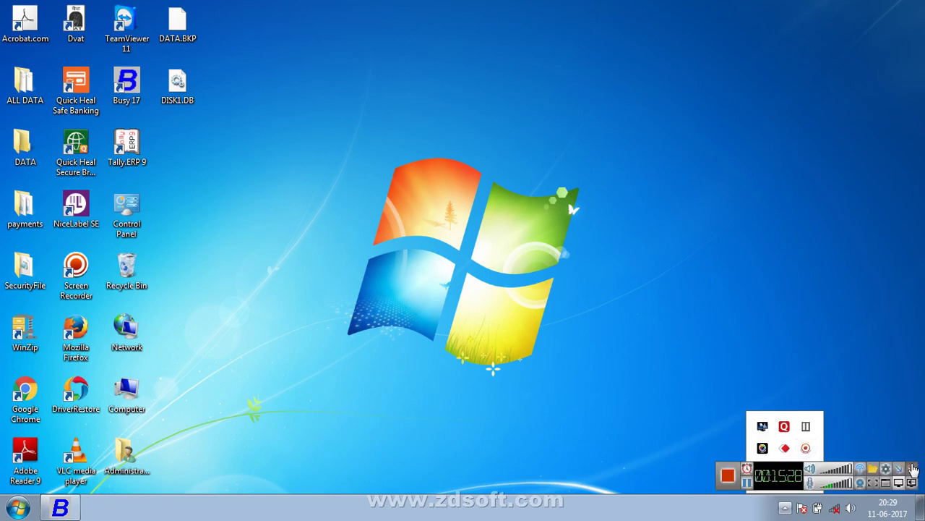